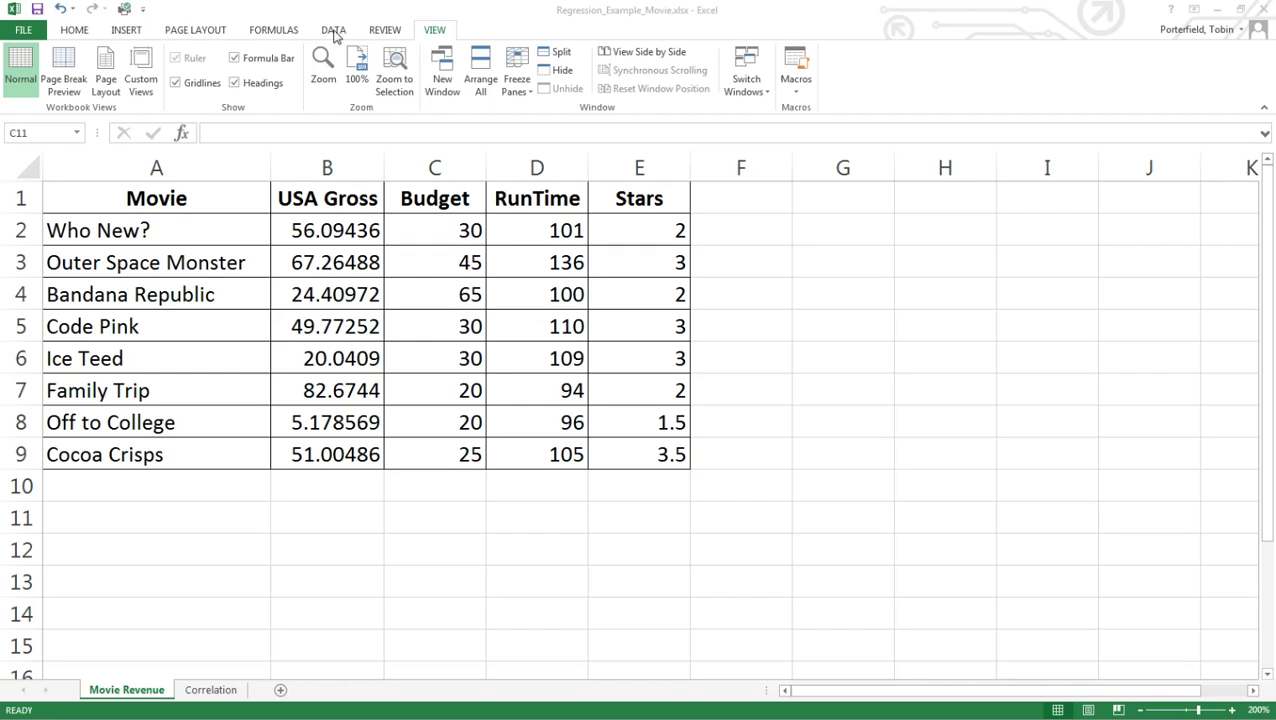
- Choose the Regression tool from Data Analysis on the Data ribbon
click(333, 30)
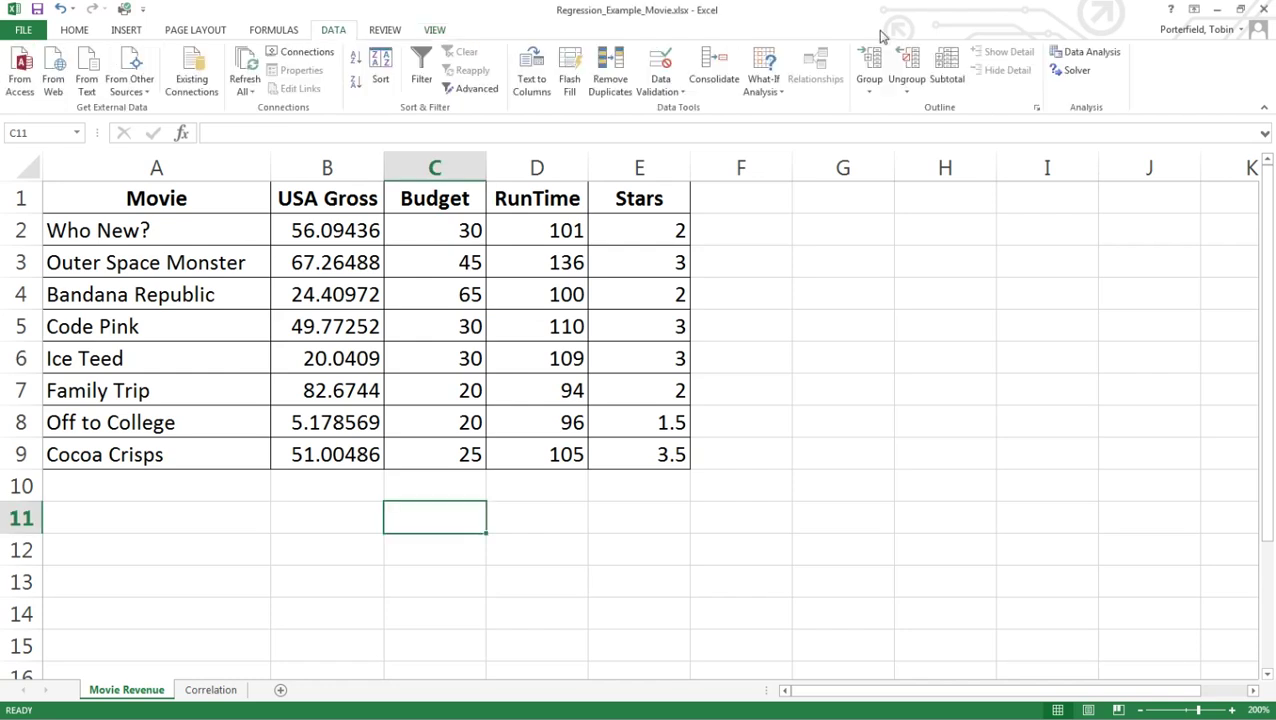
click(1086, 52)
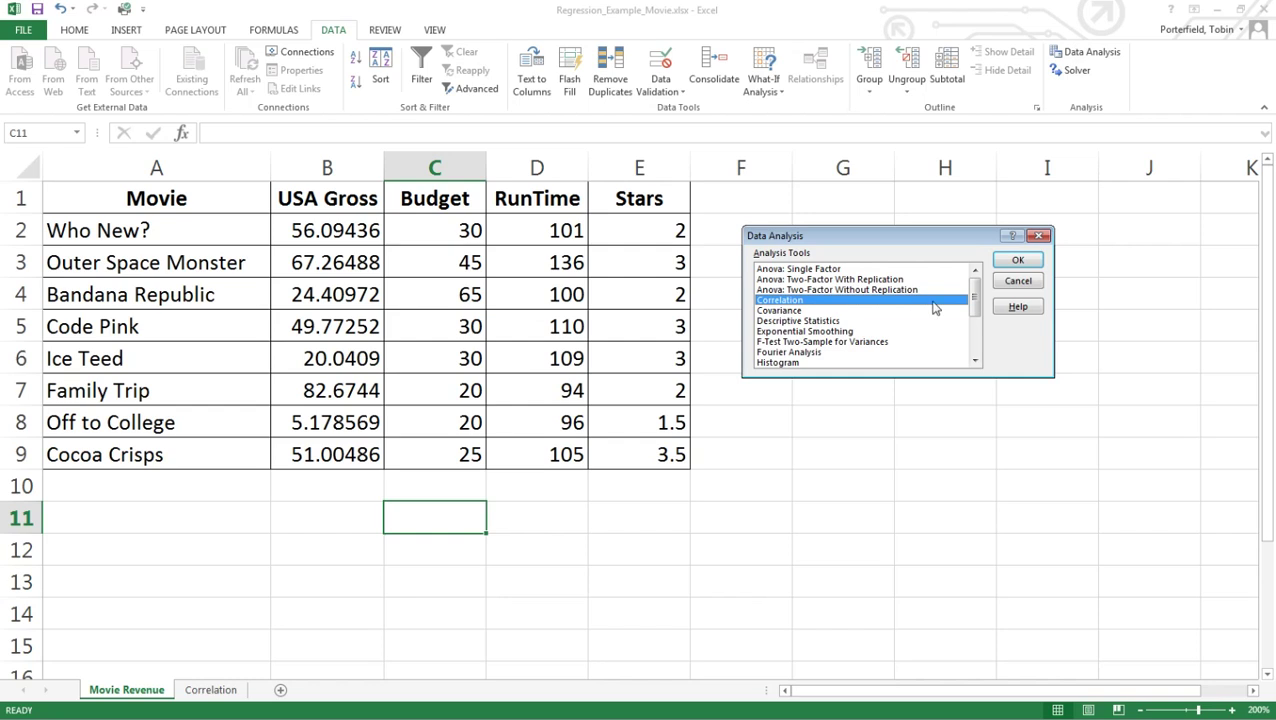
drag(980, 305, 931, 336)
click(785, 342)
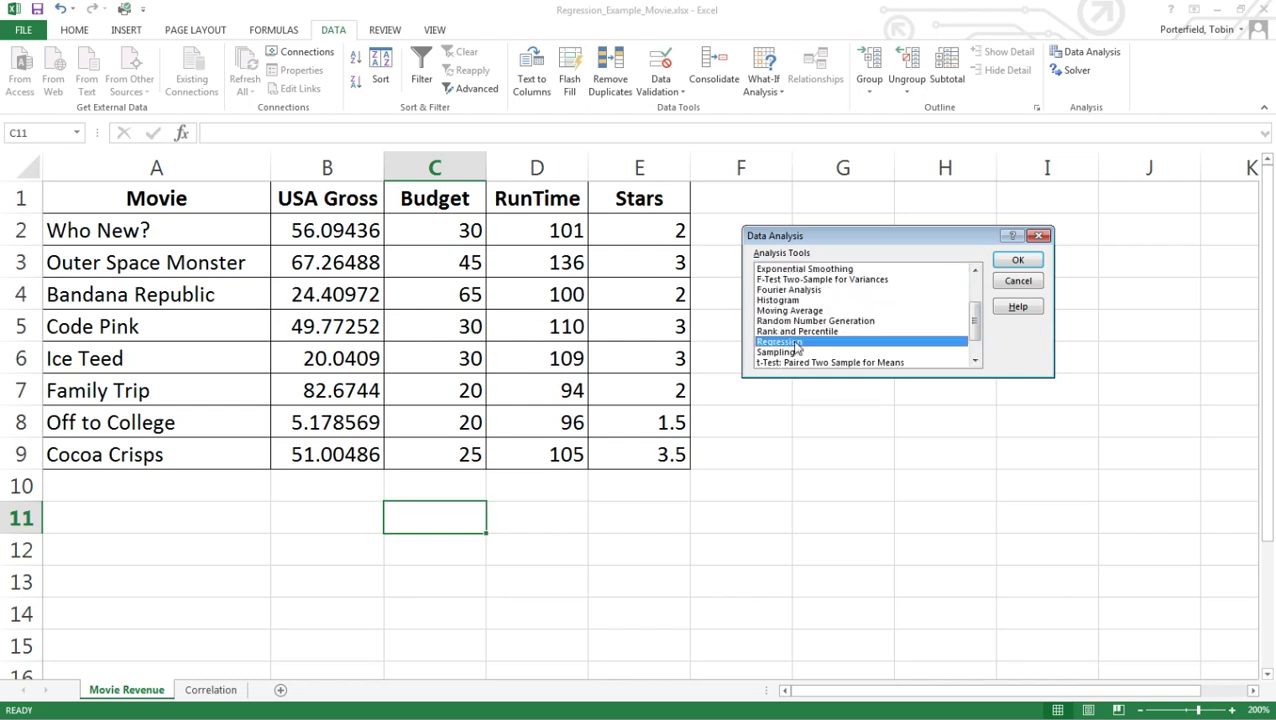
click(1016, 262)
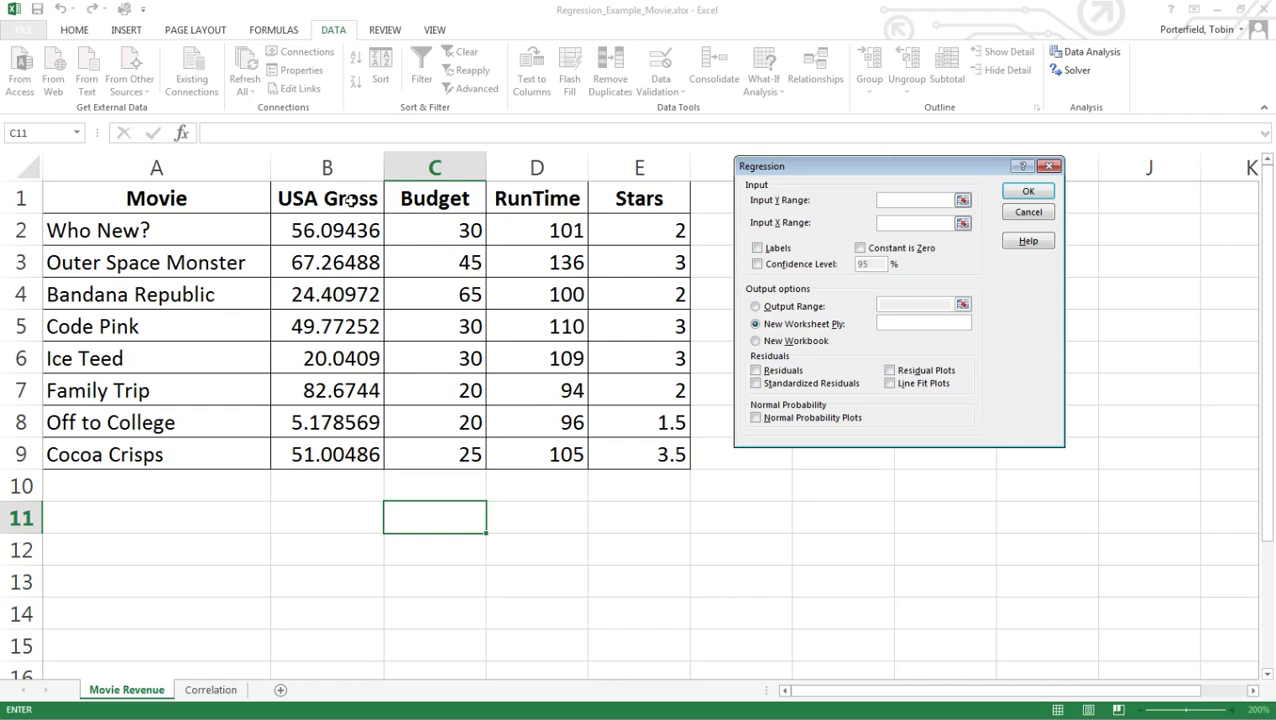
- Regress USA Gross B1:B9 on C1:E9 with labels, outputting to a new worksheet
drag(348, 200, 348, 452)
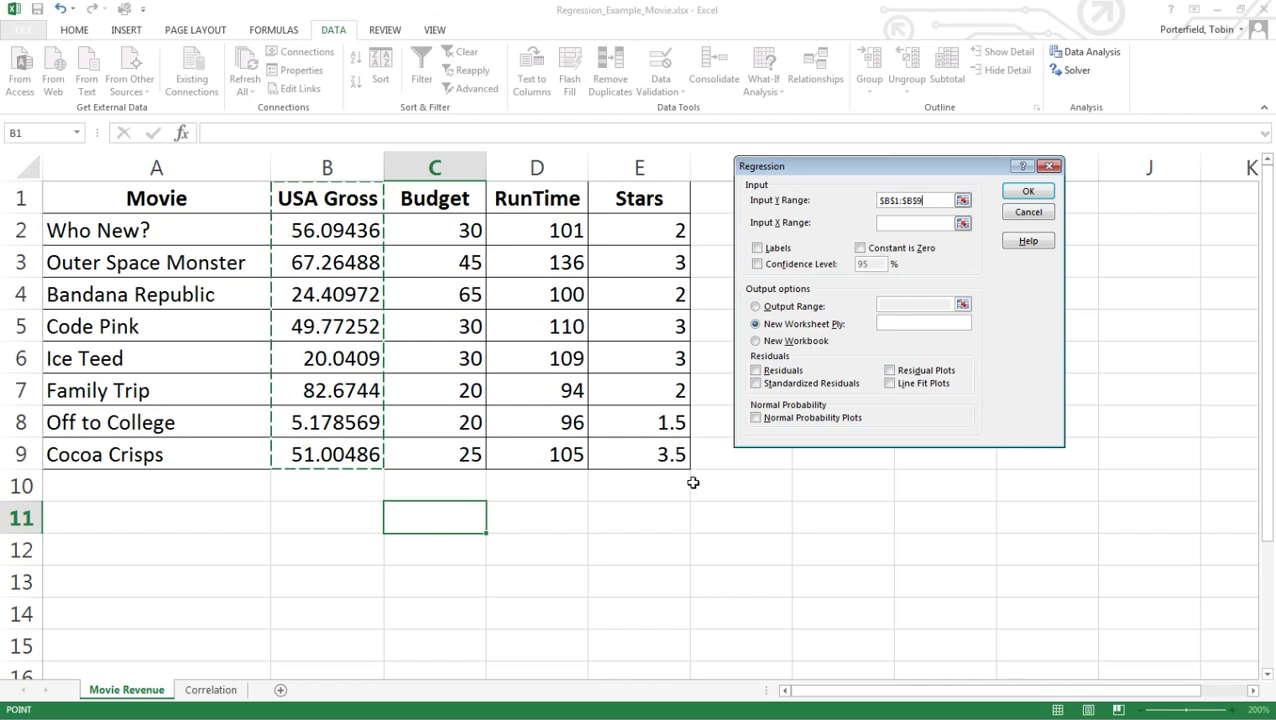
click(897, 224)
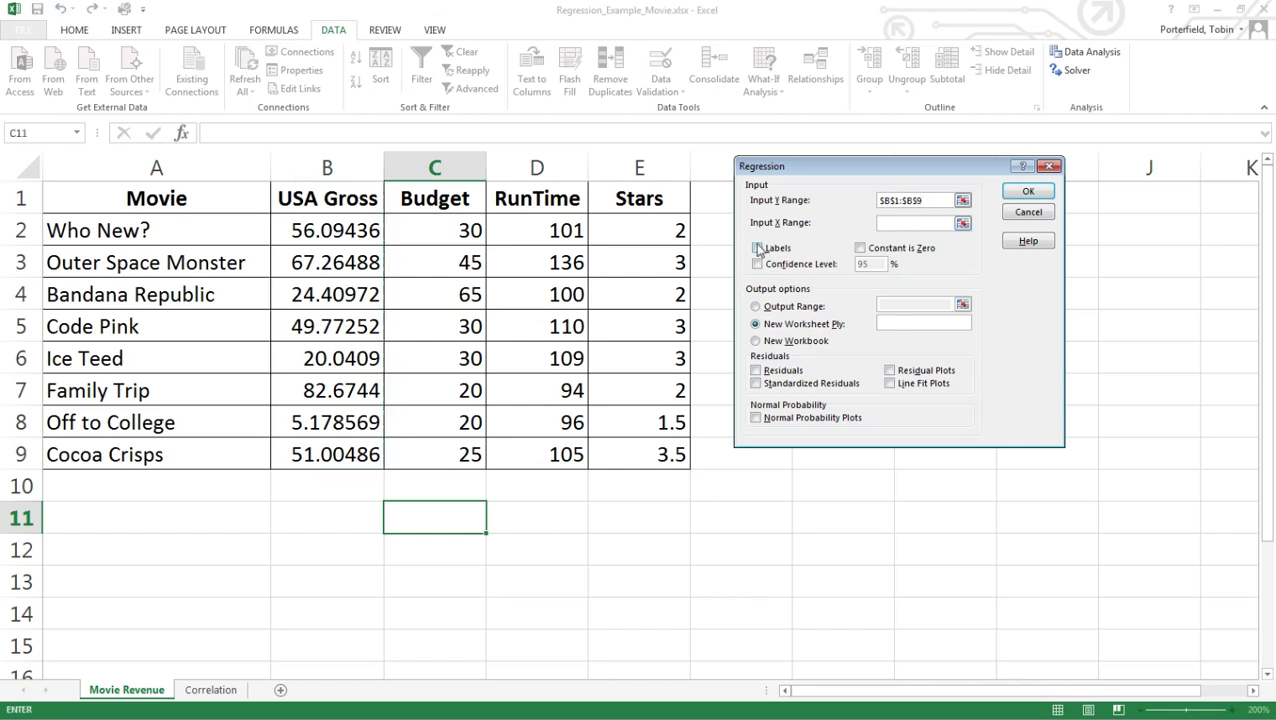
drag(439, 205, 619, 464)
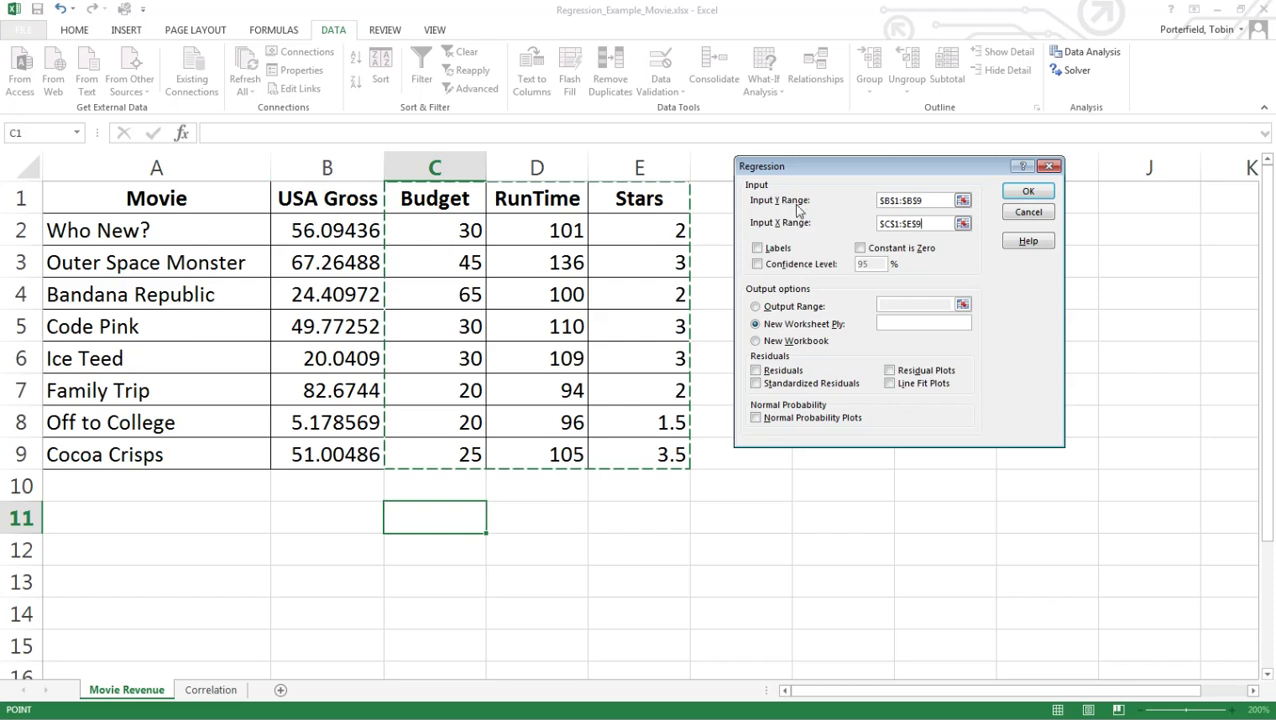
click(757, 248)
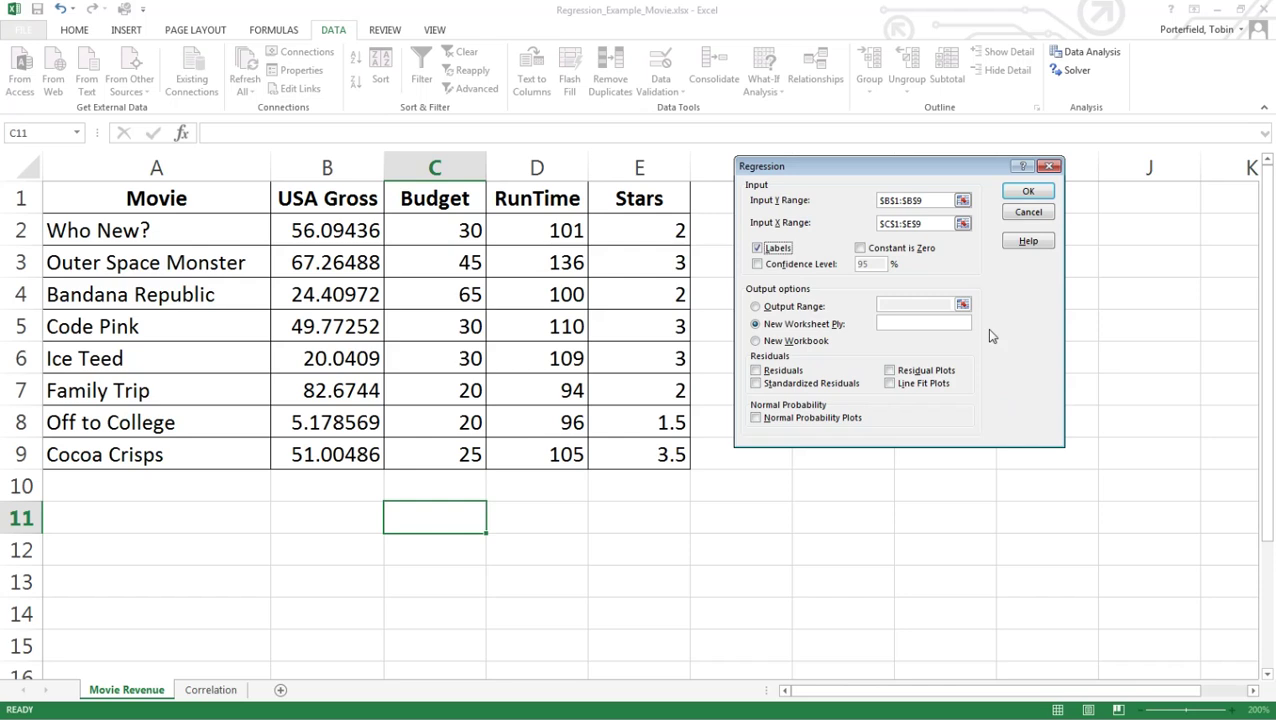
click(1029, 193)
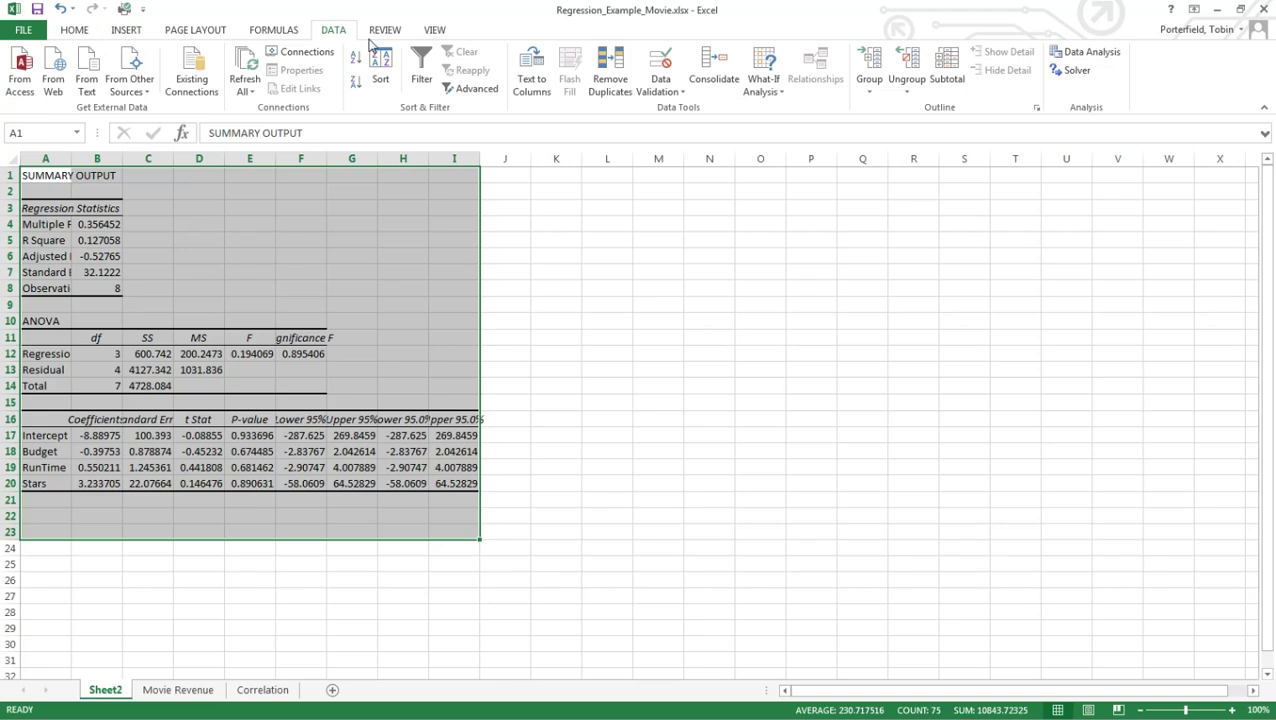
- Zoom the worksheet to 200%
click(433, 30)
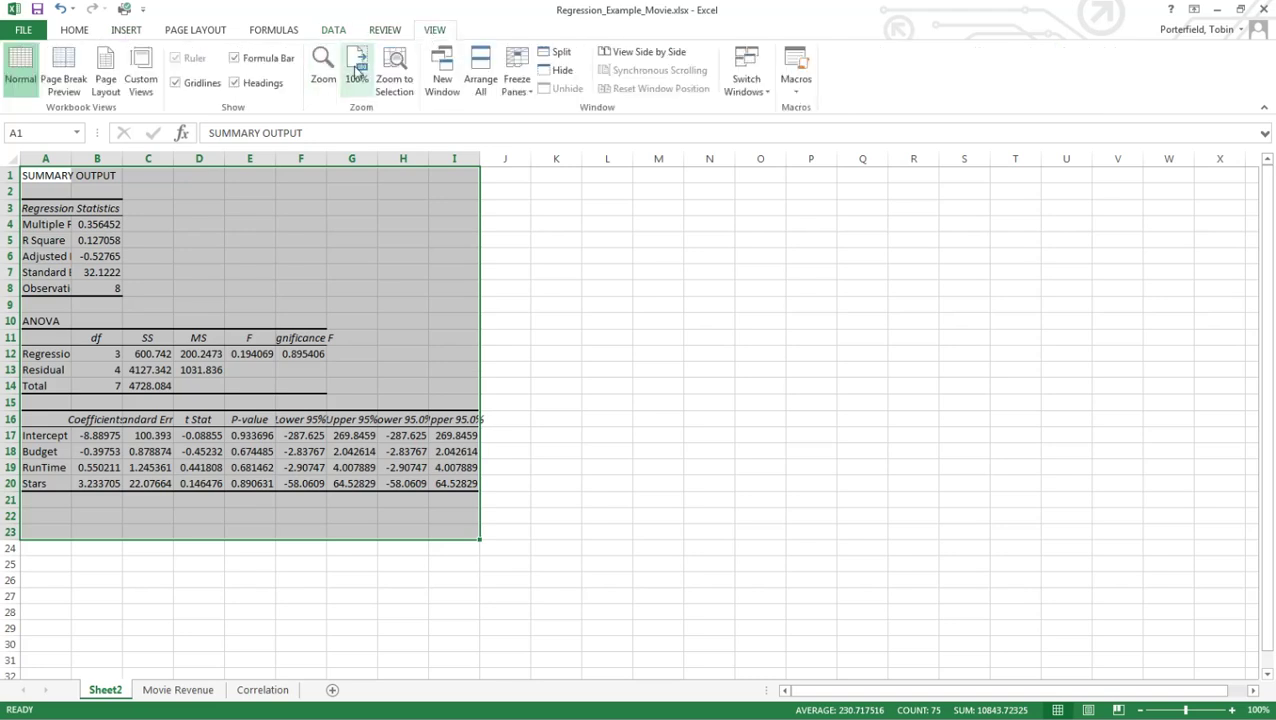
click(323, 70)
click(860, 260)
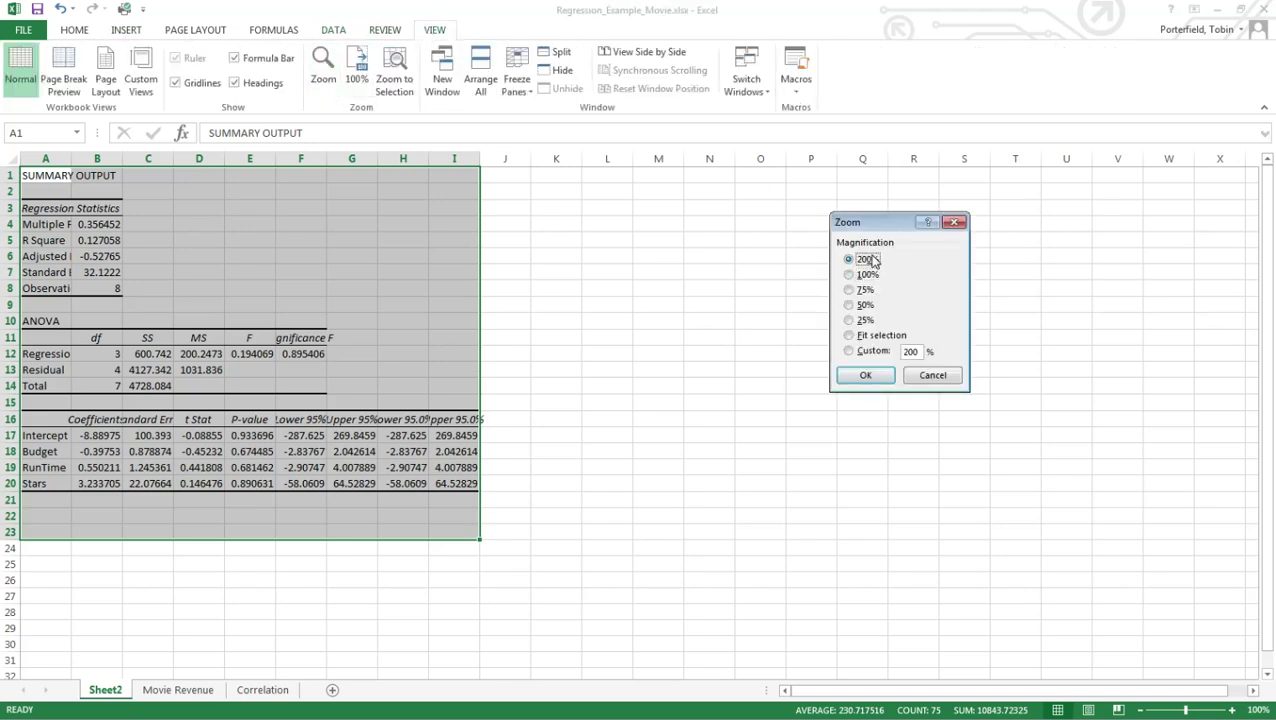
click(864, 375)
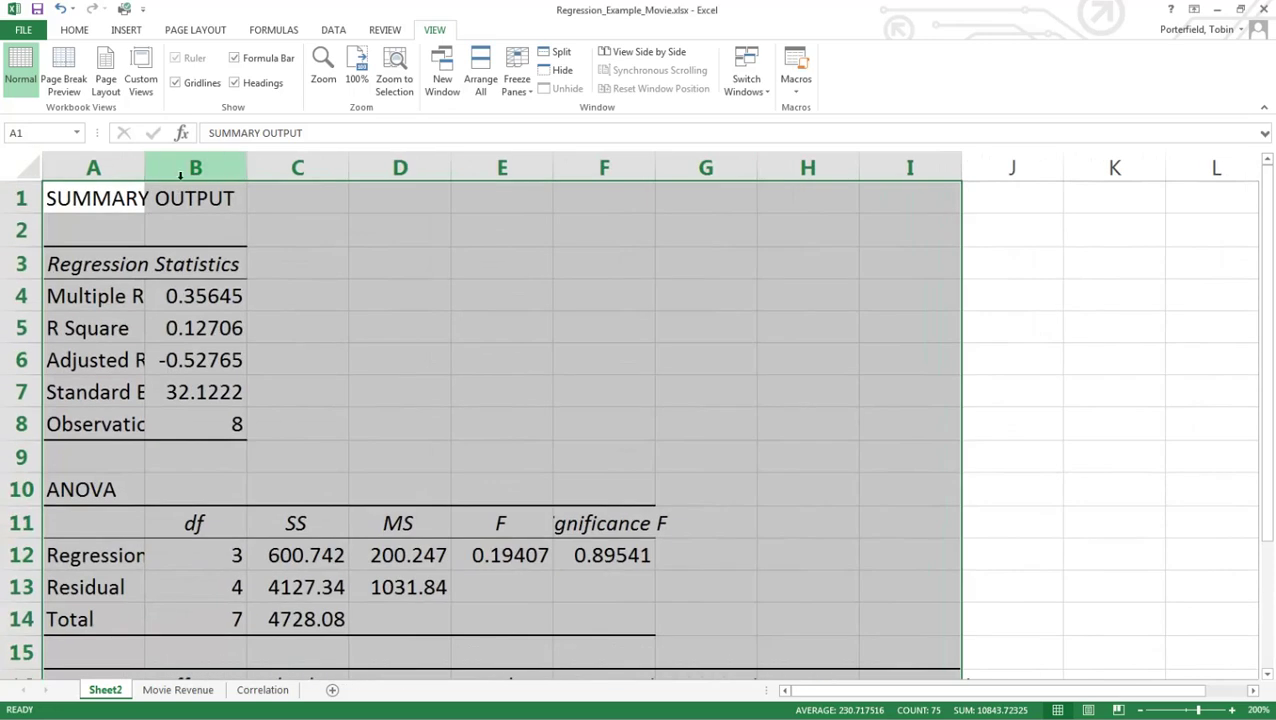
- Widen column A so labels like Adjusted R Square show in full
drag(147, 168, 191, 168)
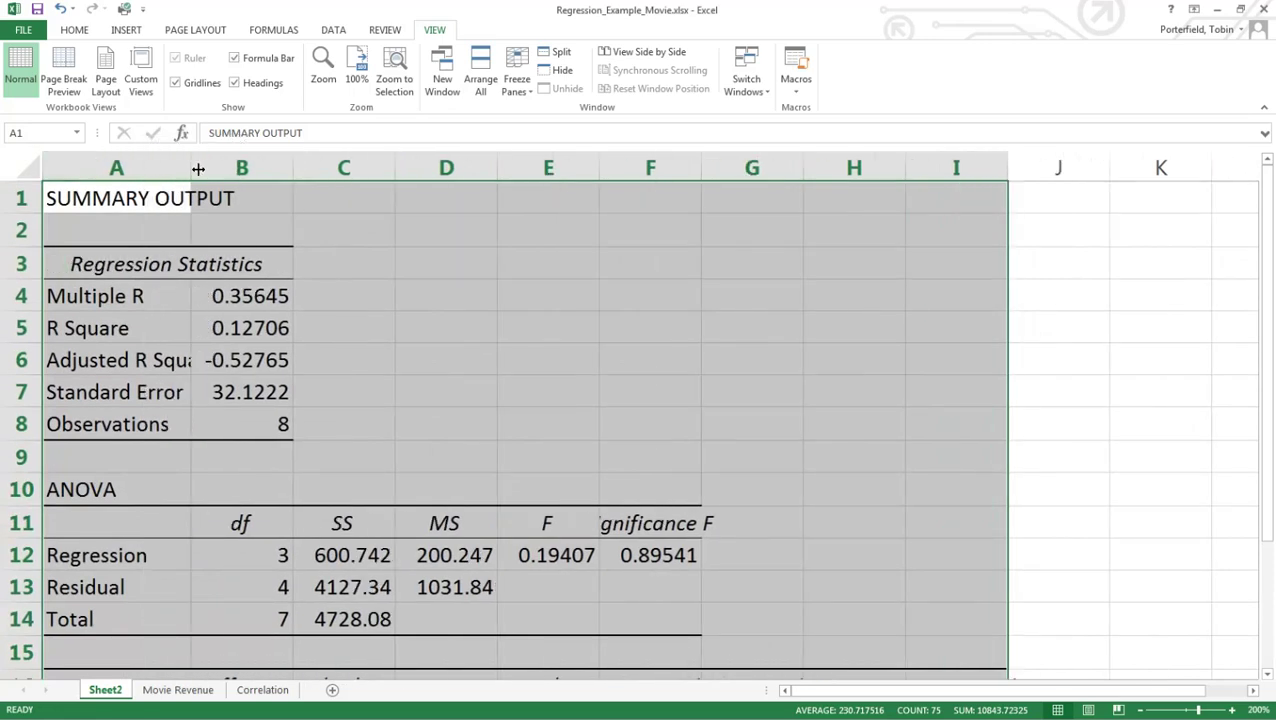
drag(198, 169, 245, 168)
scroll(441, 288, down, 2)
scroll(444, 287, up, 2)
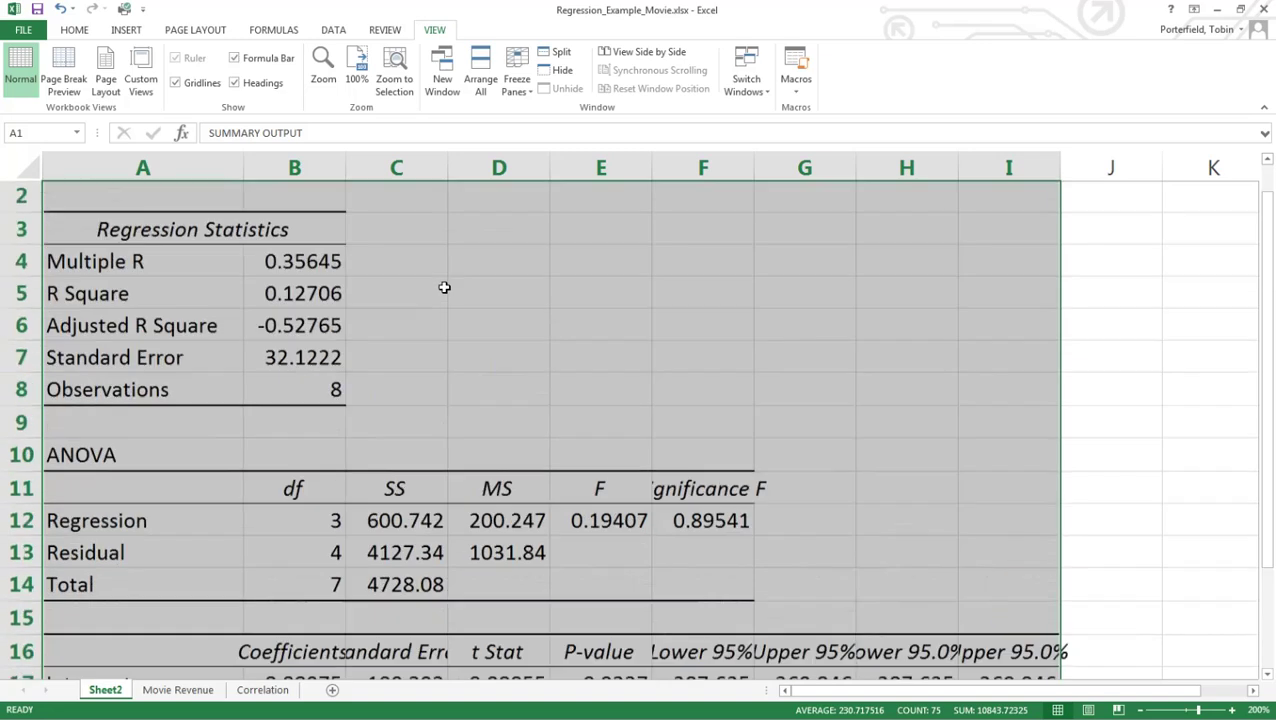
scroll(444, 287, up, 1)
scroll(444, 287, down, 3)
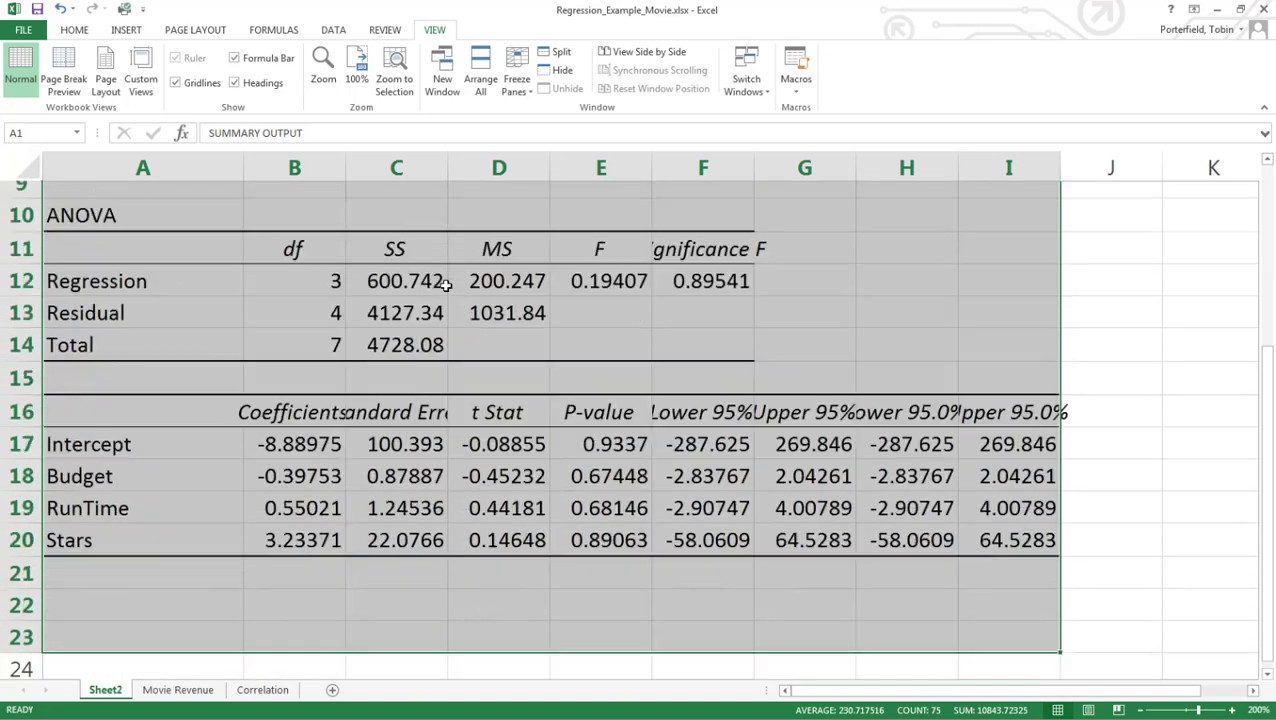
scroll(428, 283, up, 3)
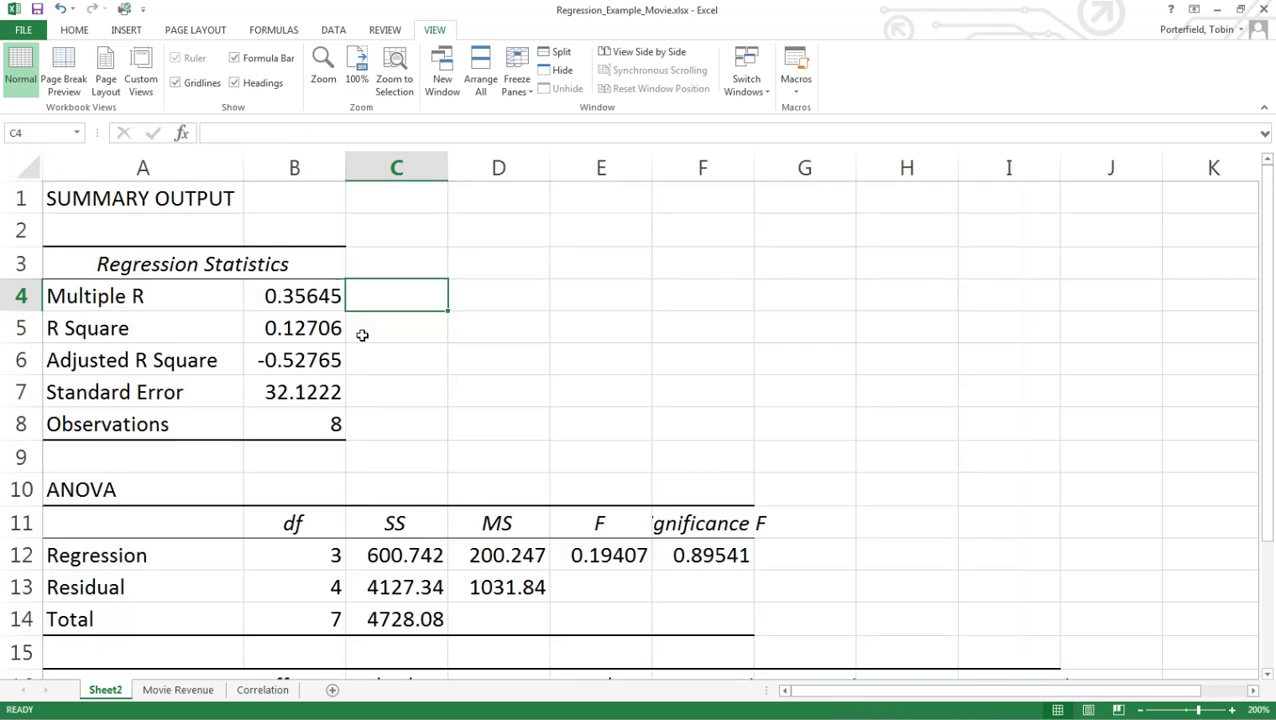
- Fill R Square (B5) and Observations (B8) with yellow
click(430, 300)
click(312, 334)
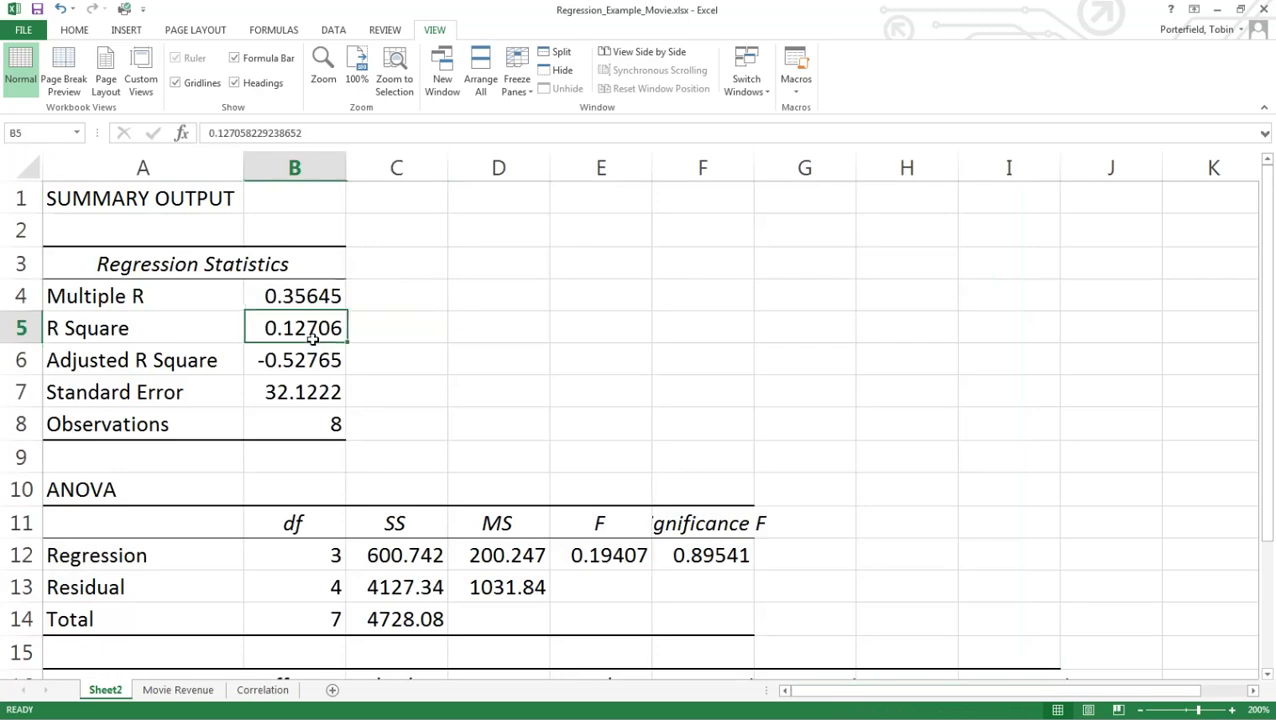
click(78, 30)
click(241, 82)
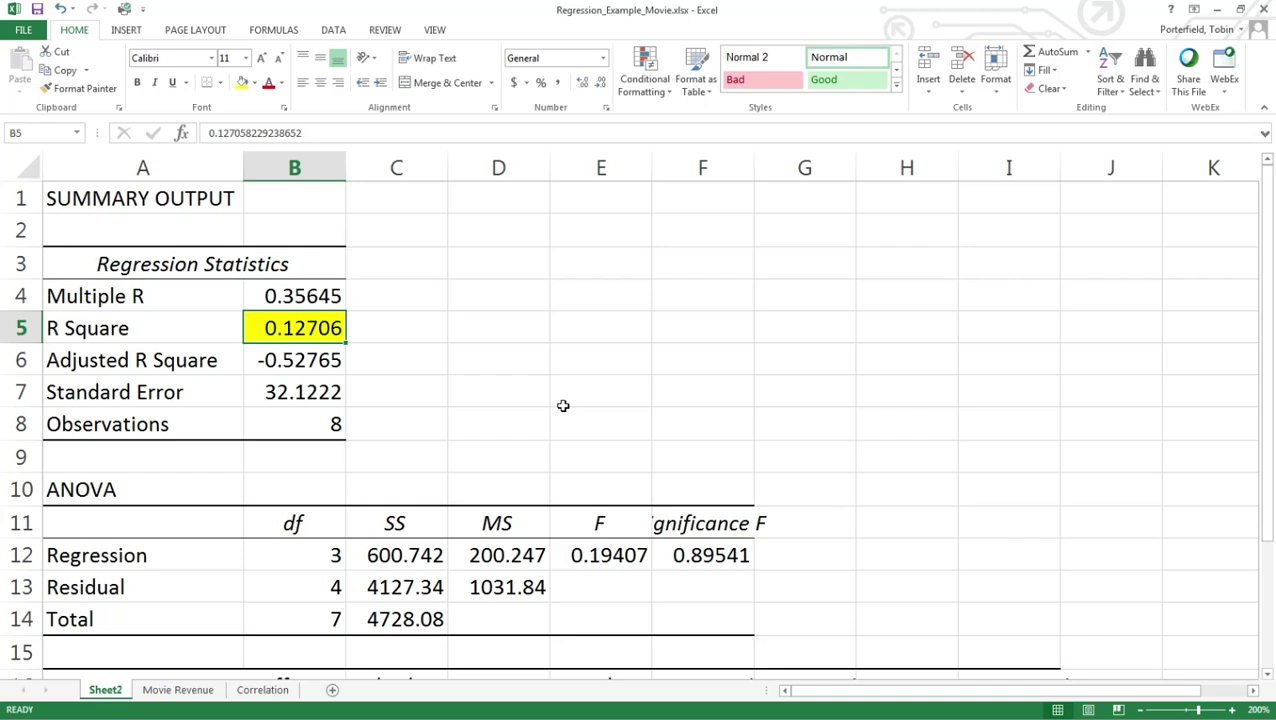
click(325, 428)
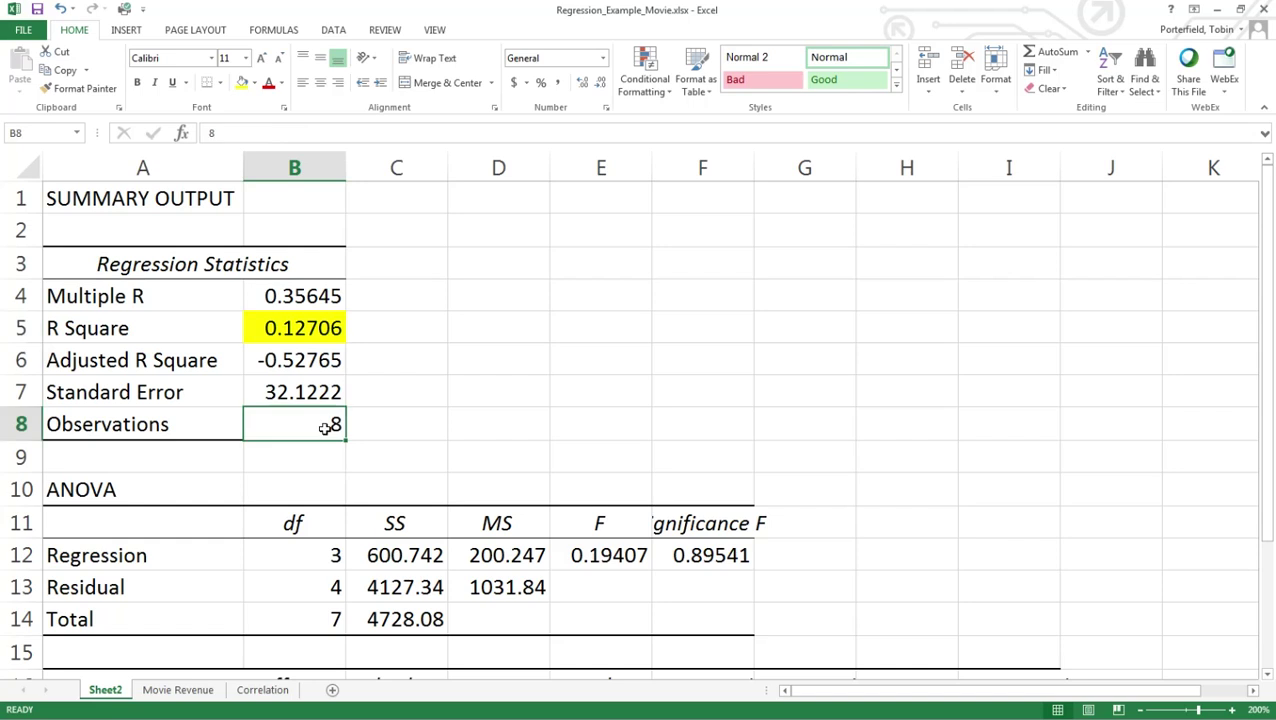
click(241, 83)
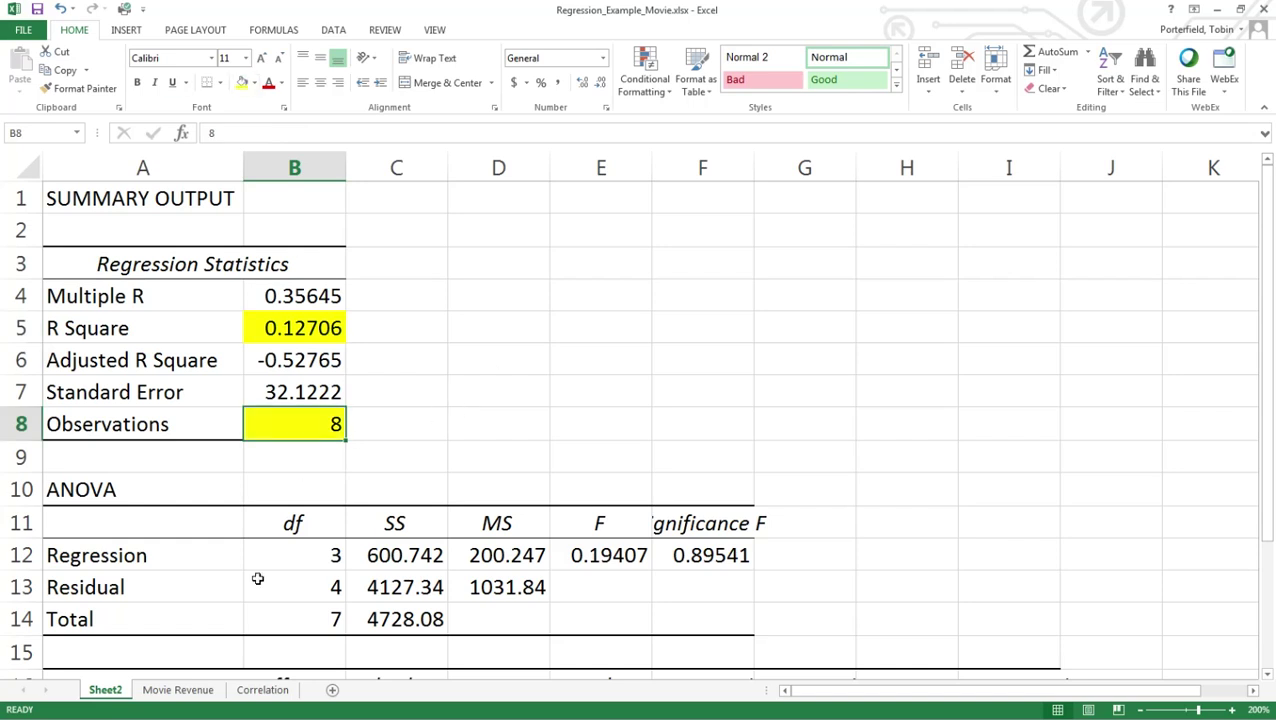
- Switch to the Movie Revenue sheet and back to the regression output
click(196, 696)
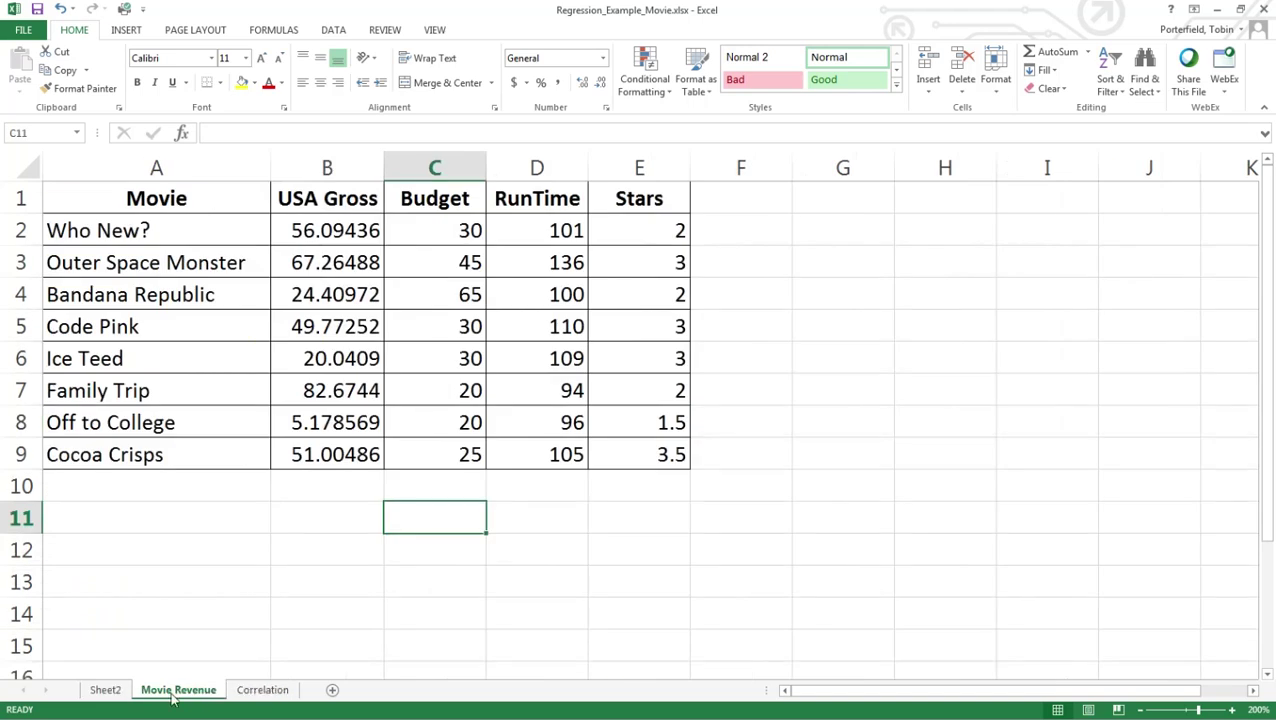
click(105, 690)
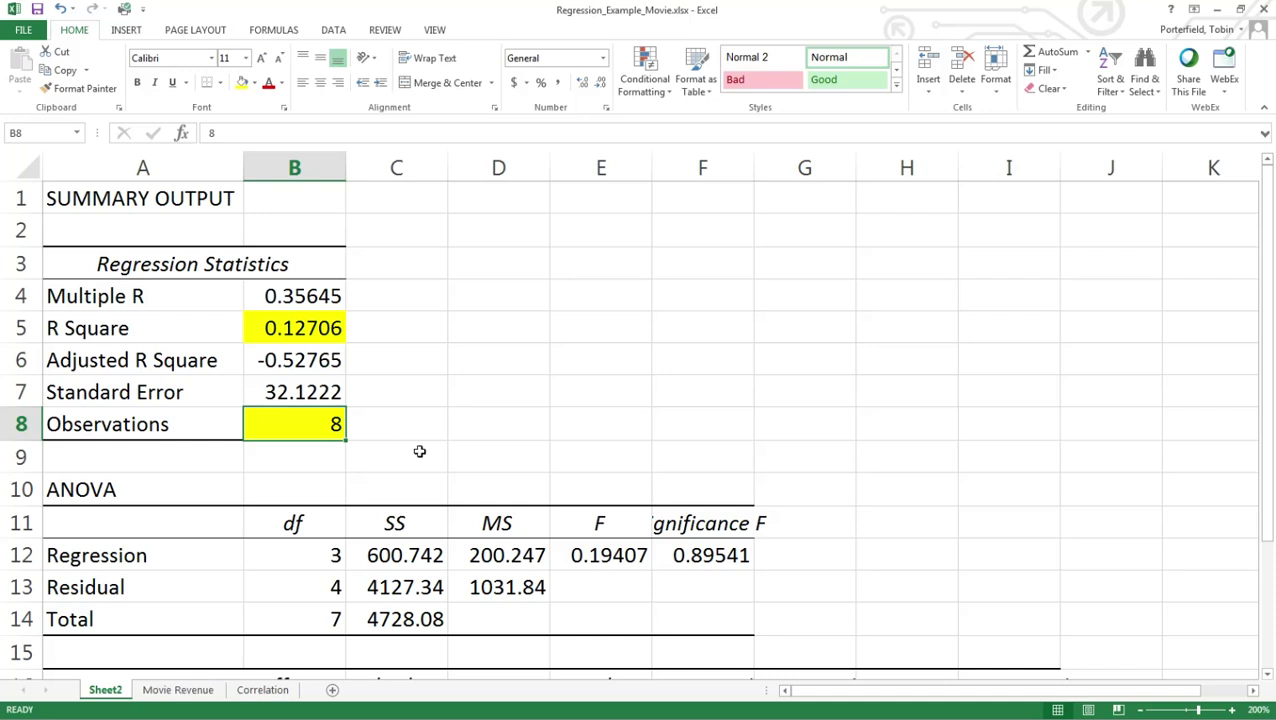
scroll(440, 452, down, 1)
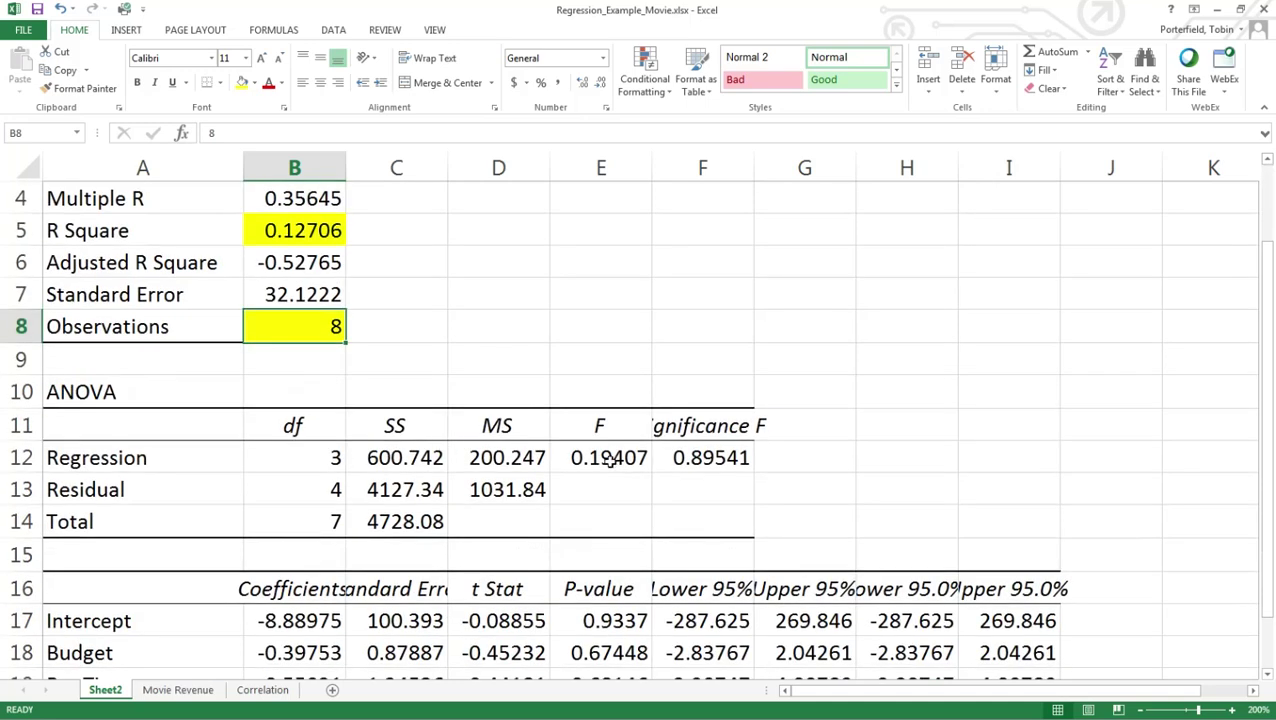
- Widen column F so Significance F in F12 shows 0.895406249 in full
click(707, 462)
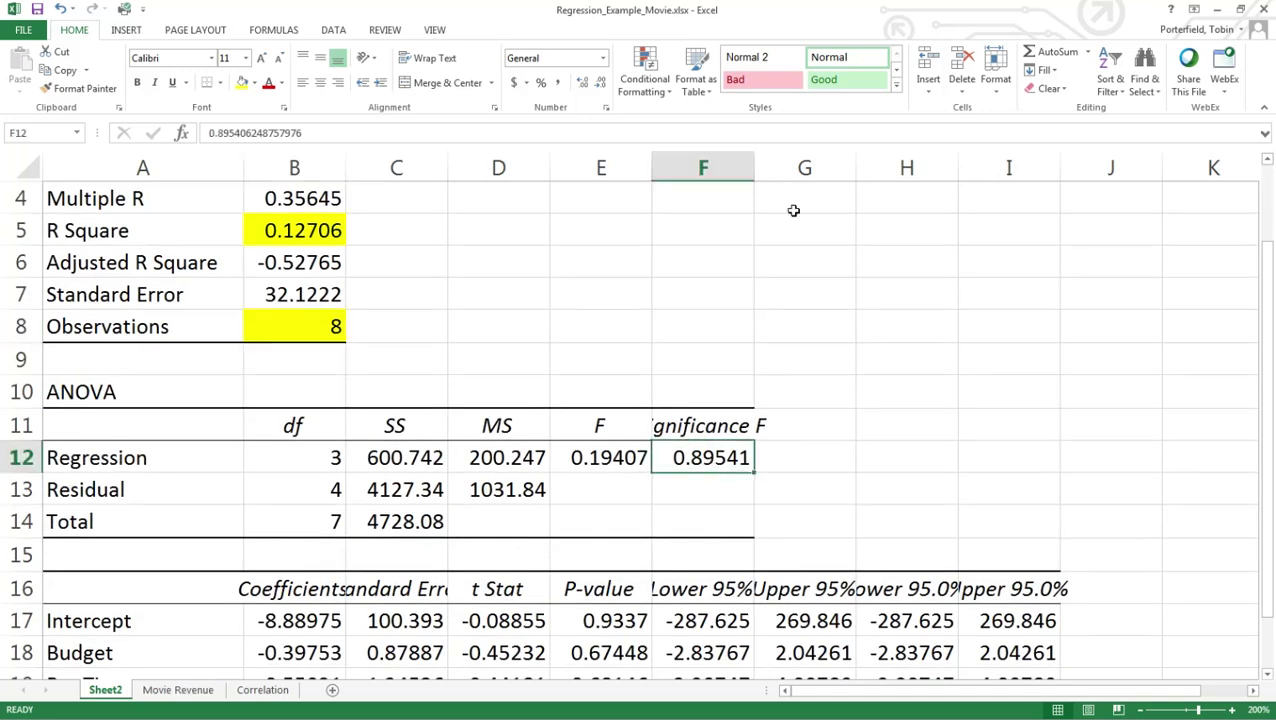
drag(758, 166, 810, 167)
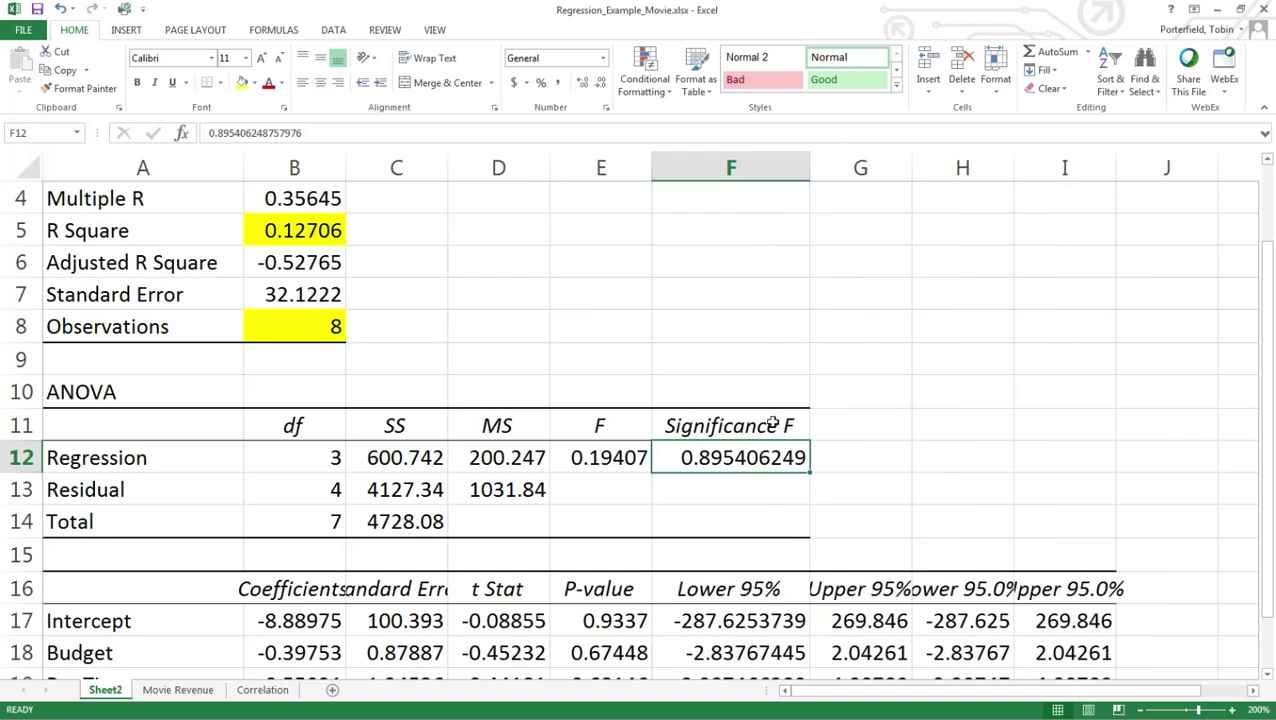
click(752, 502)
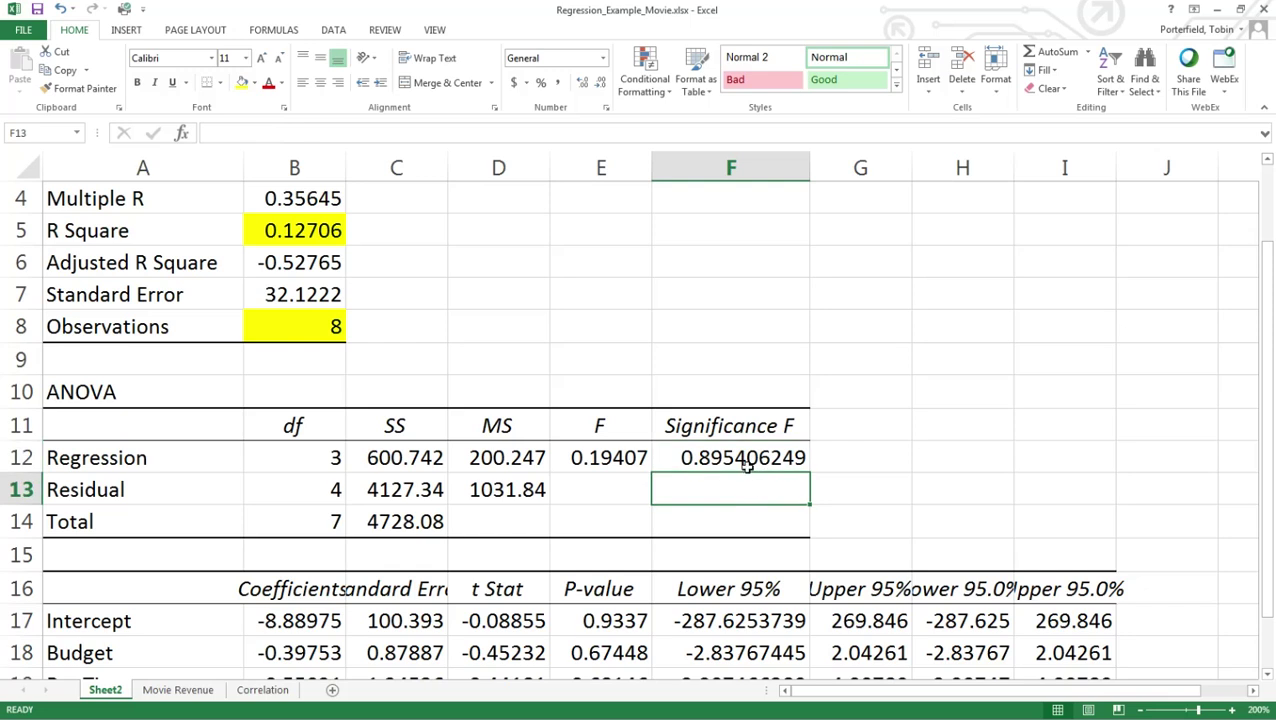
click(747, 462)
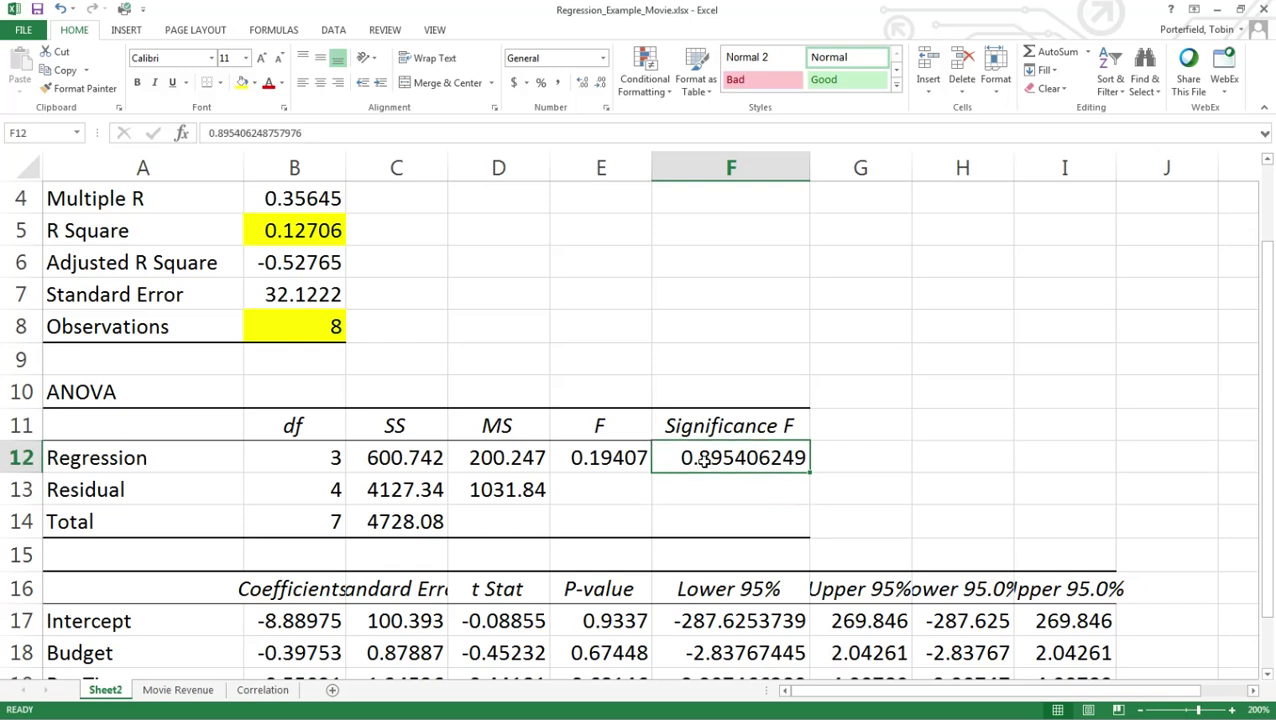
scroll(709, 485, down, 2)
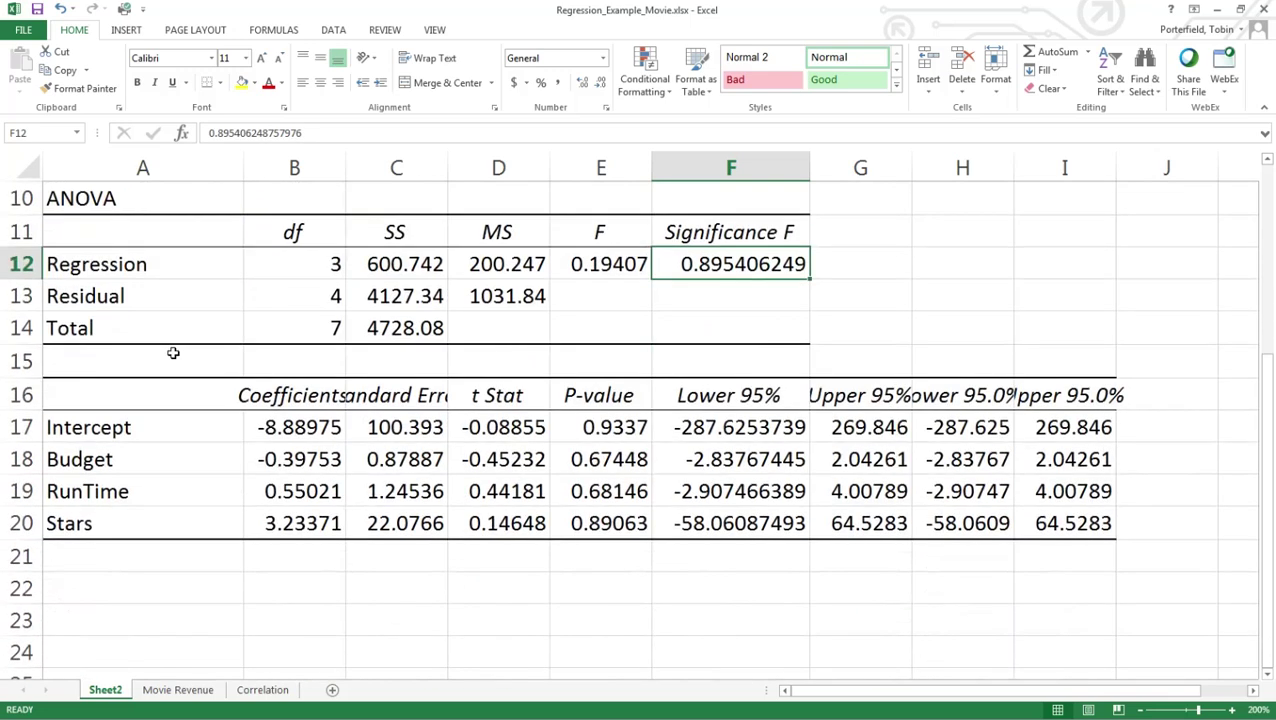
drag(318, 435, 321, 525)
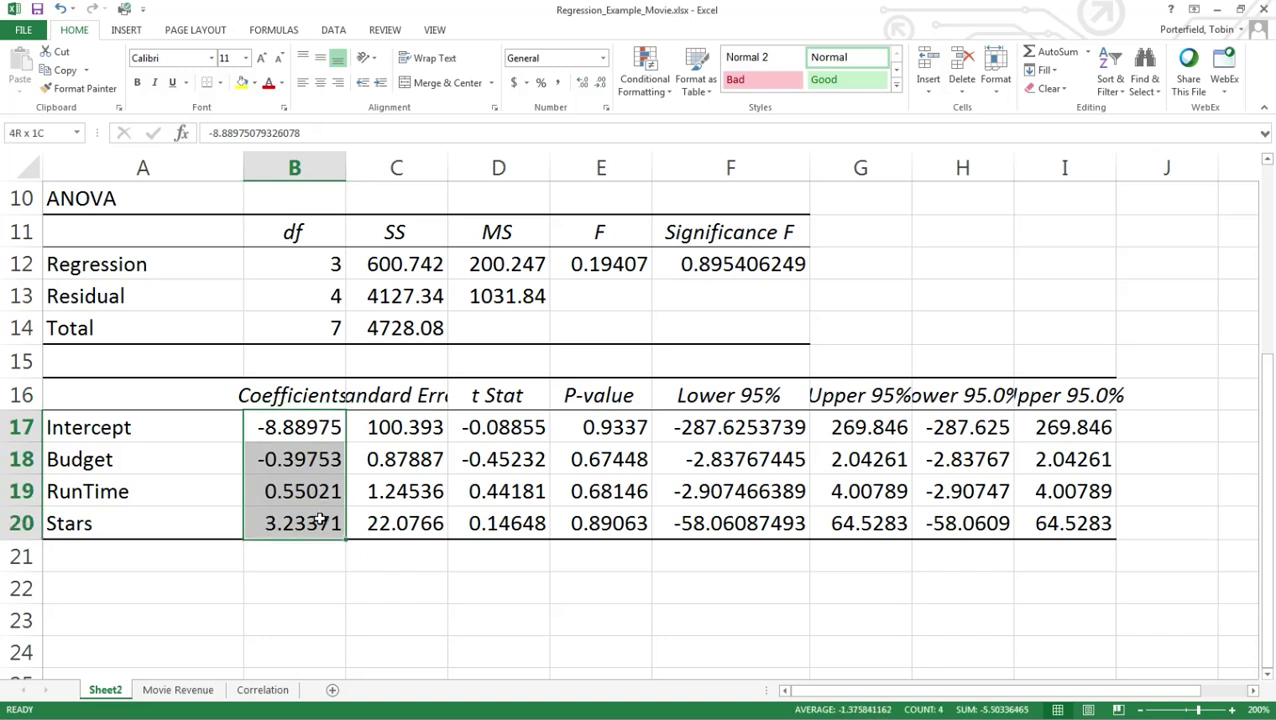
- Fill coefficients B17:B20 yellow and check each value, -8.88975 through 3.23371
click(242, 84)
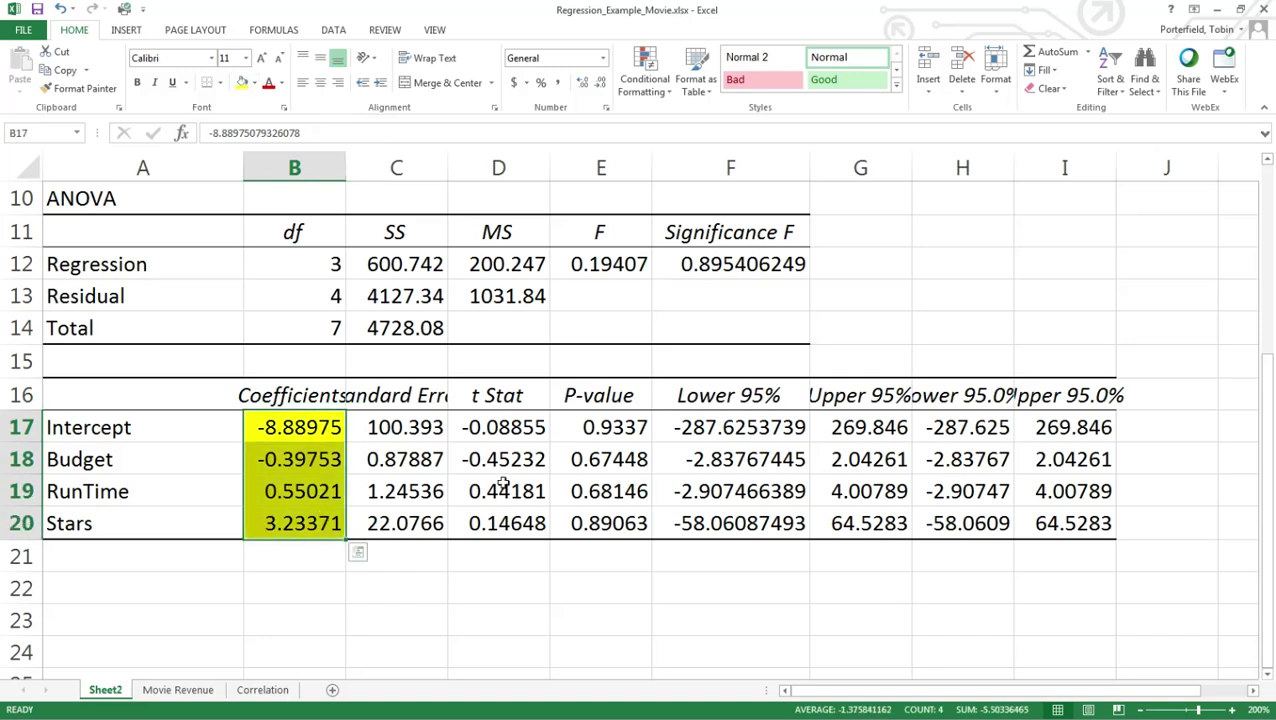
click(438, 563)
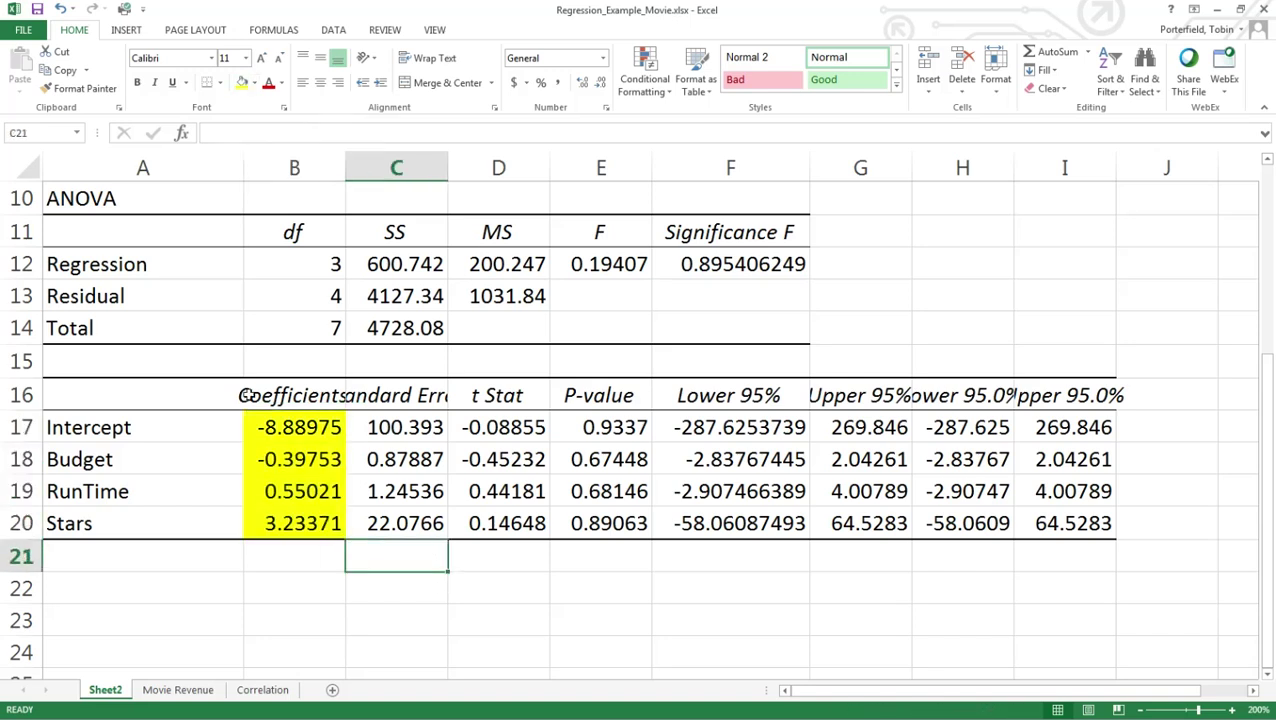
click(310, 428)
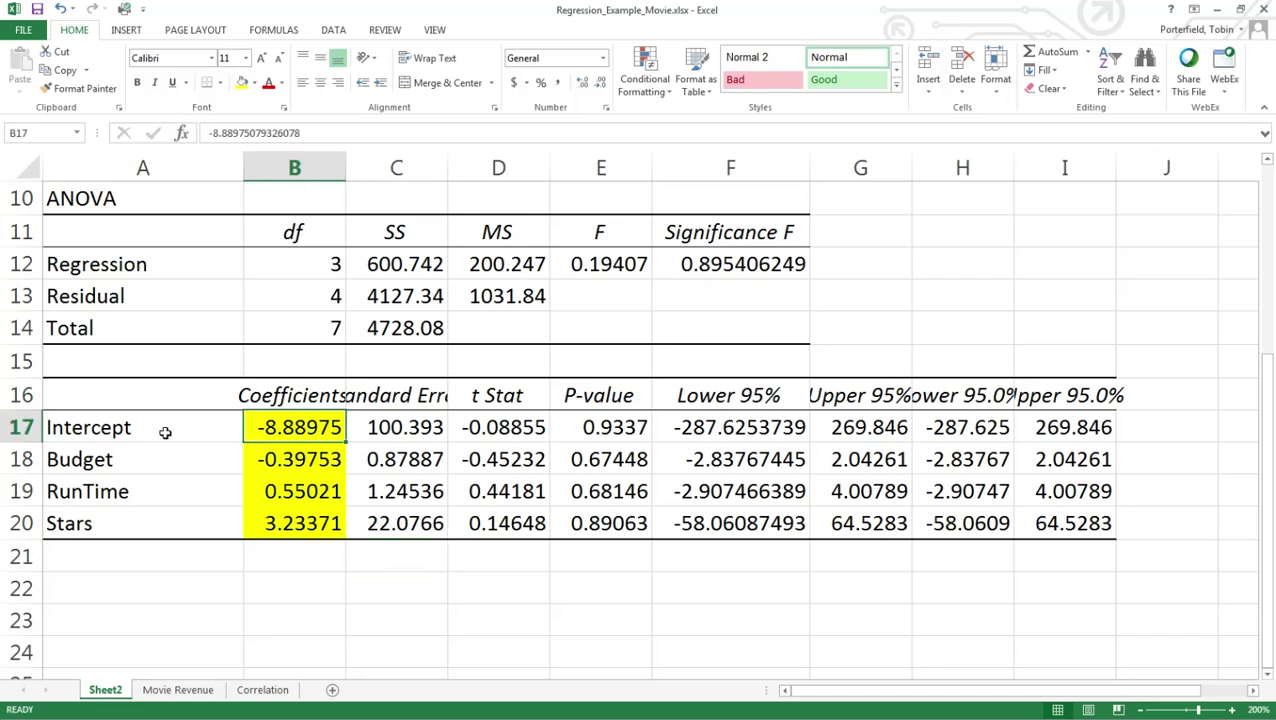
click(305, 466)
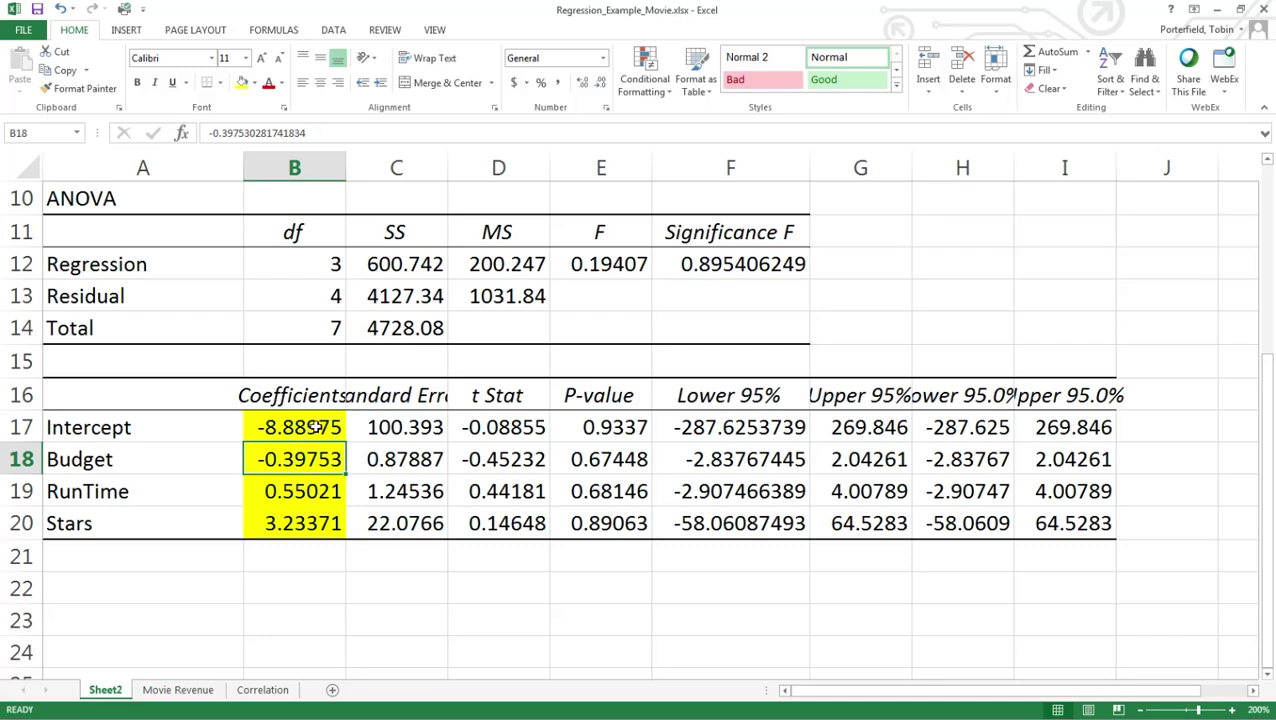
click(326, 491)
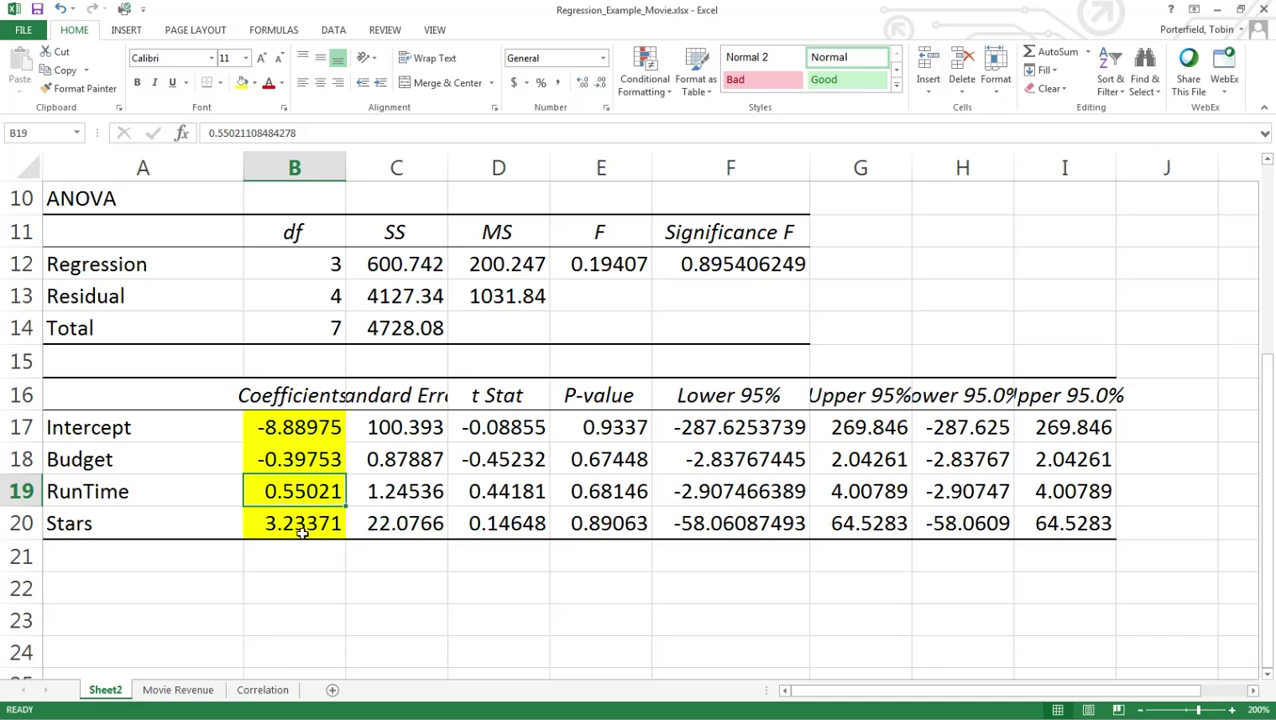
click(305, 533)
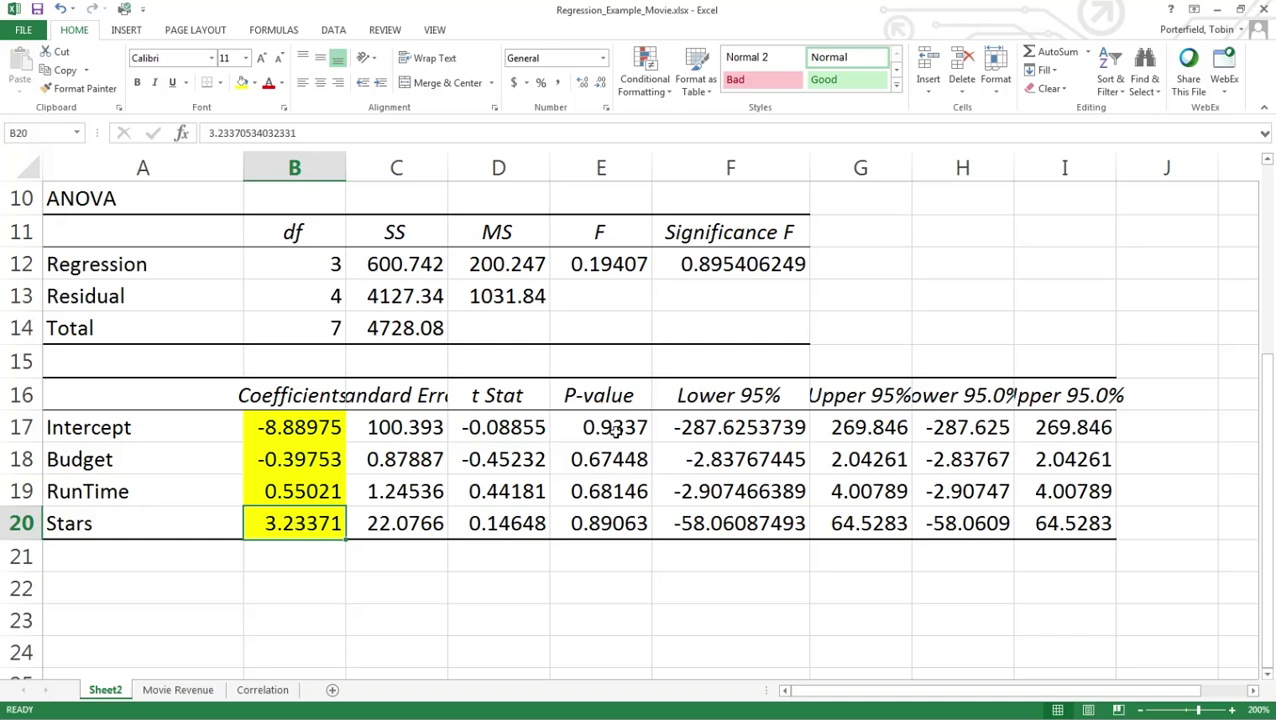
drag(614, 428, 630, 523)
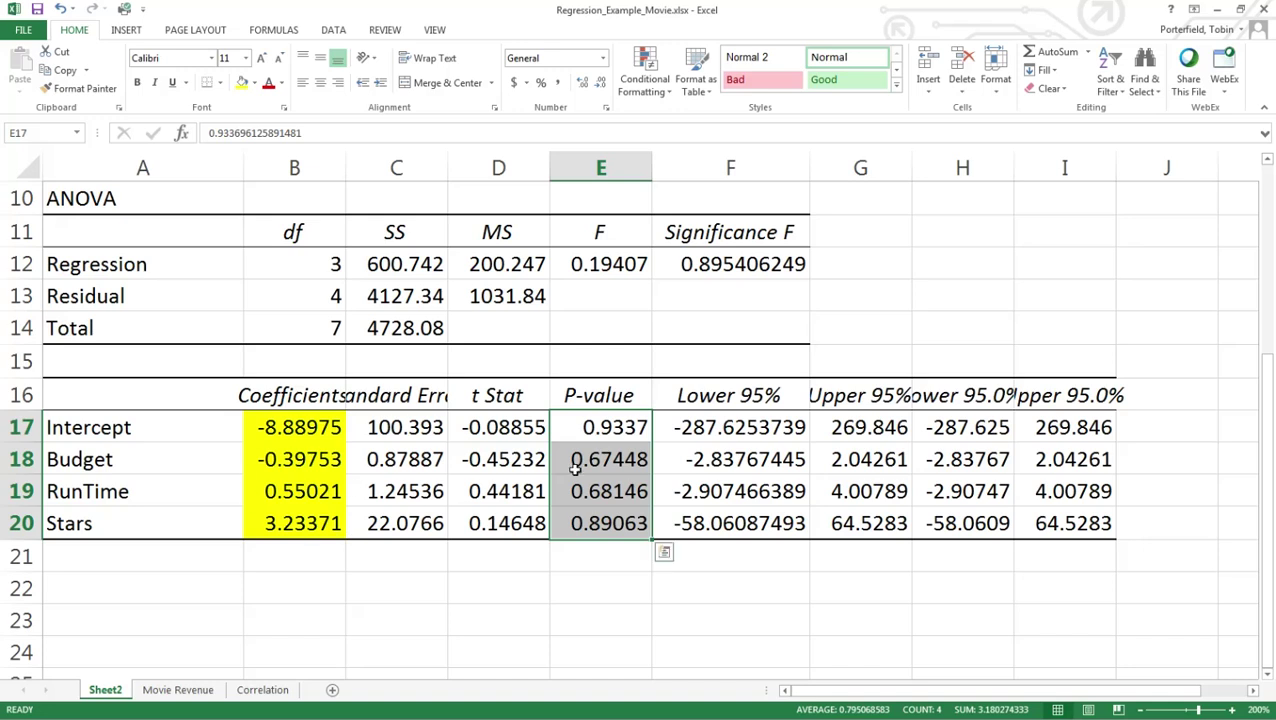
- Fill the P-values in E17:E20 with yellow
click(608, 427)
drag(608, 427, 605, 525)
click(241, 85)
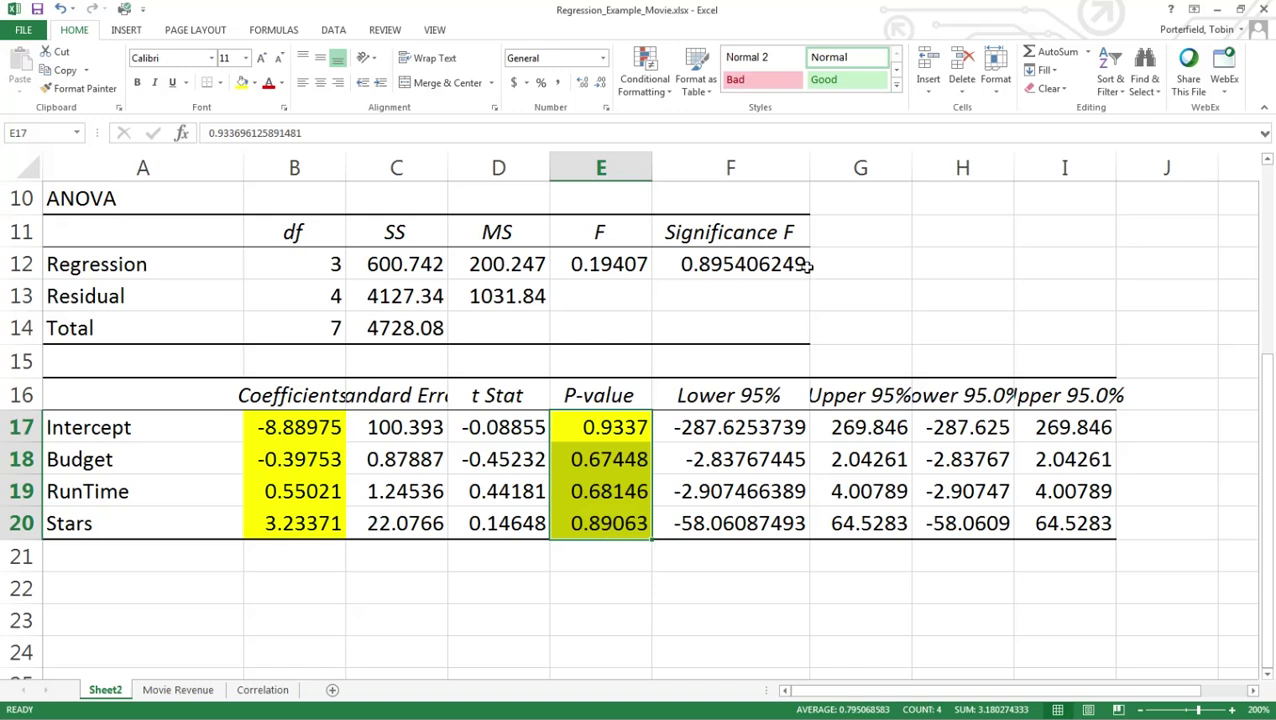
- Fill Significance F in F12 yellow and review the highlighted output
click(737, 264)
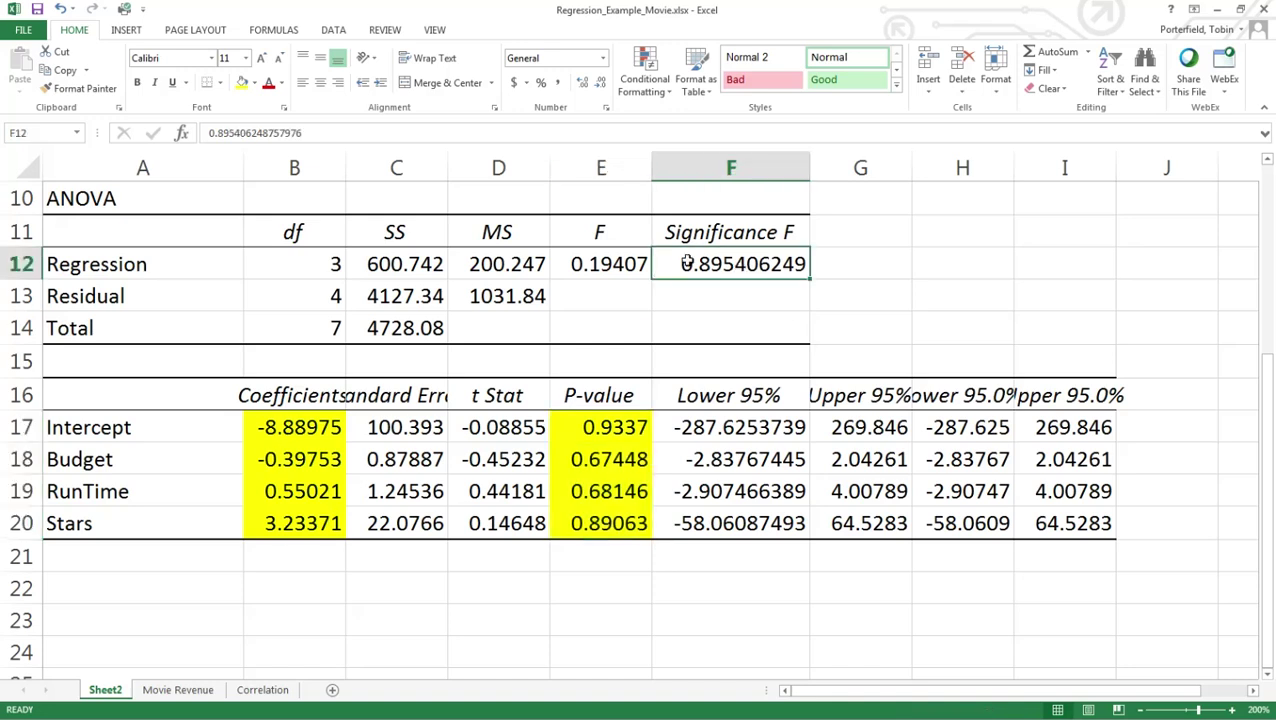
click(241, 84)
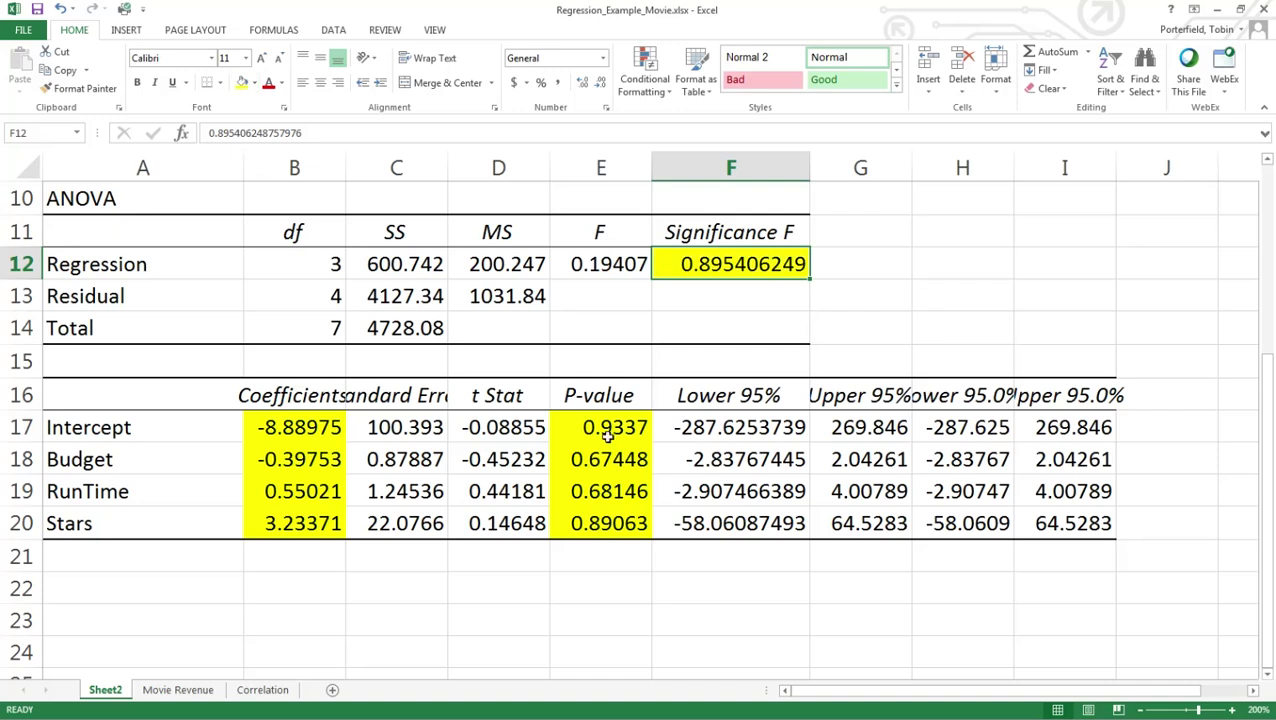
drag(606, 437, 610, 519)
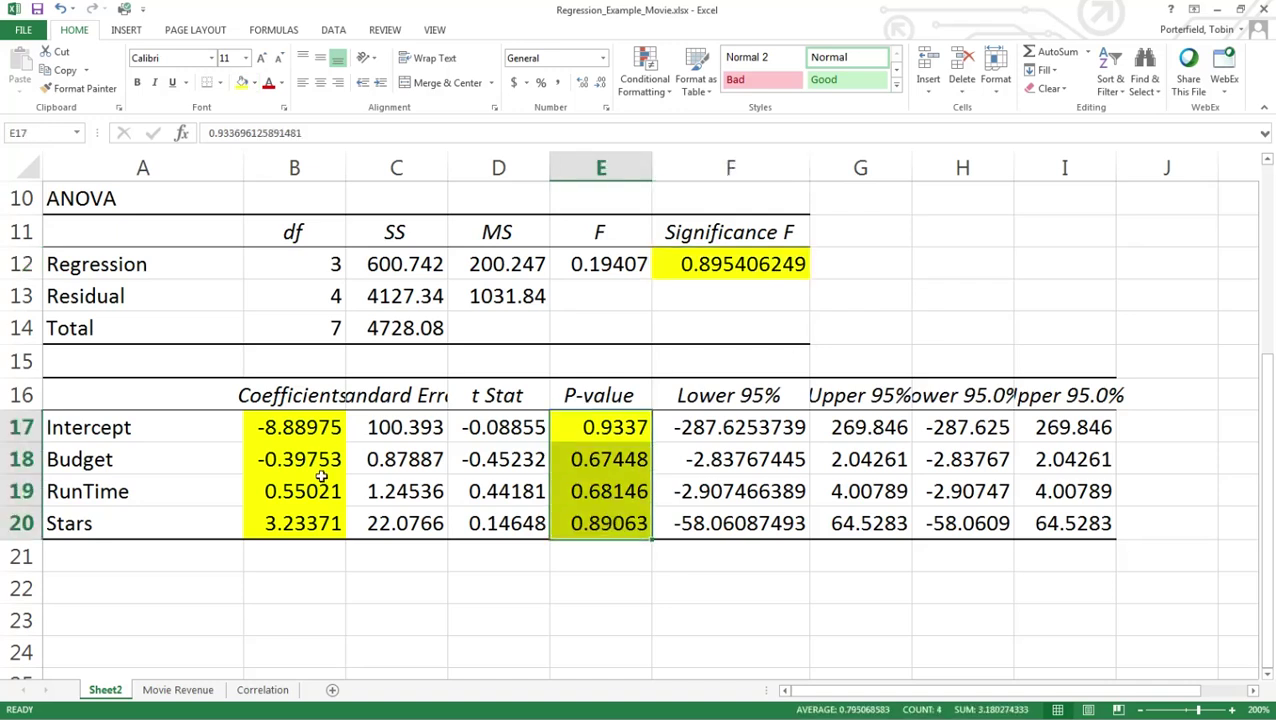
scroll(497, 398, up, 2)
scroll(437, 339, up, 1)
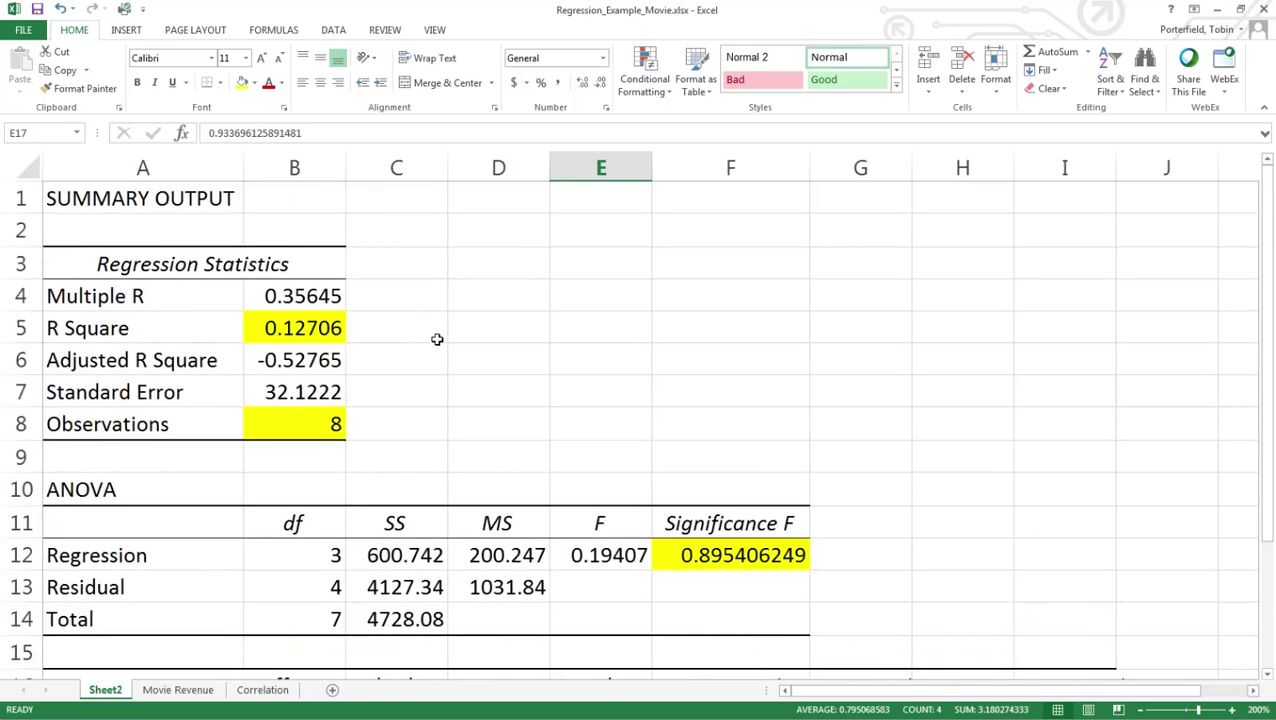
scroll(437, 339, down, 1)
scroll(437, 339, up, 1)
scroll(437, 339, down, 1)
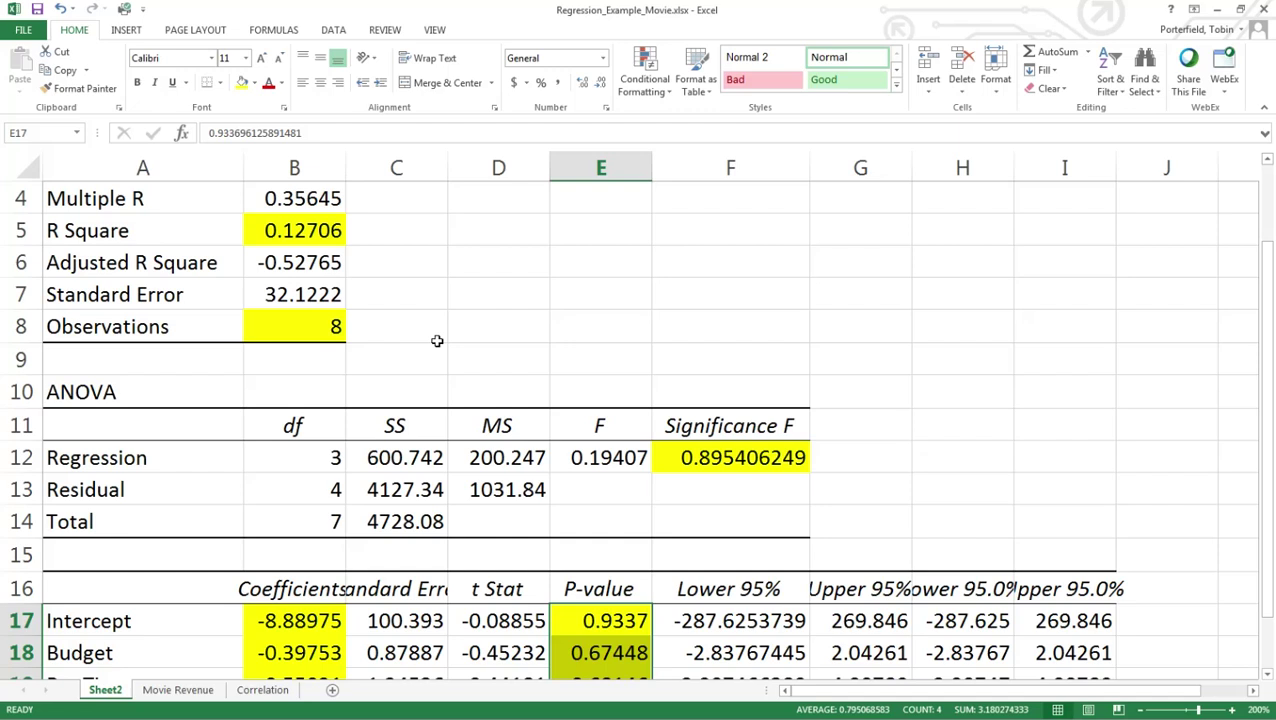
scroll(437, 341, down, 2)
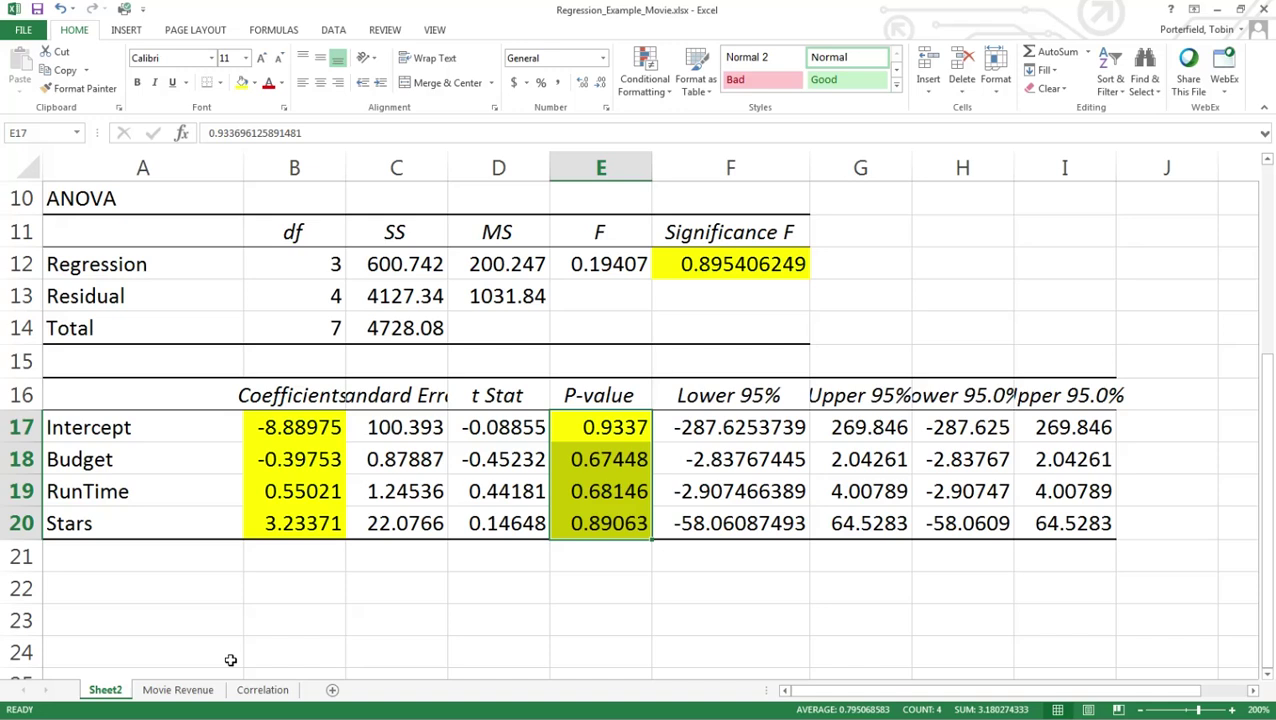
scroll(230, 660, up, 1)
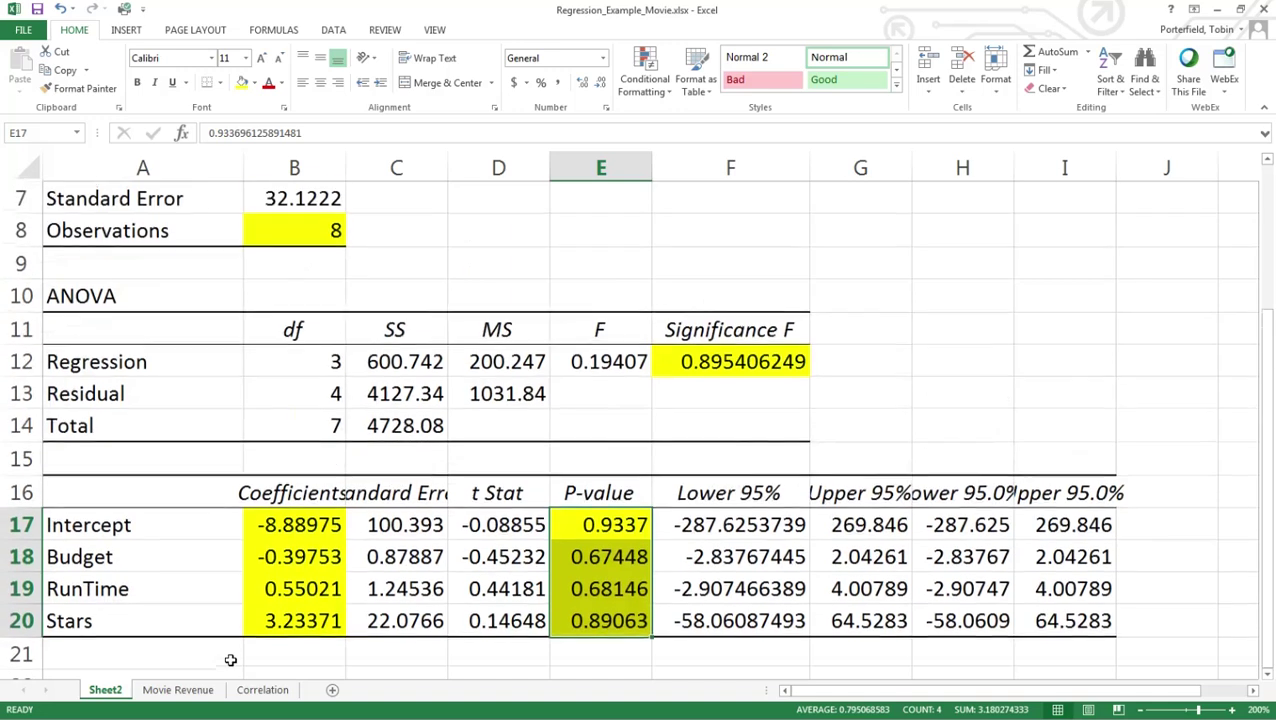